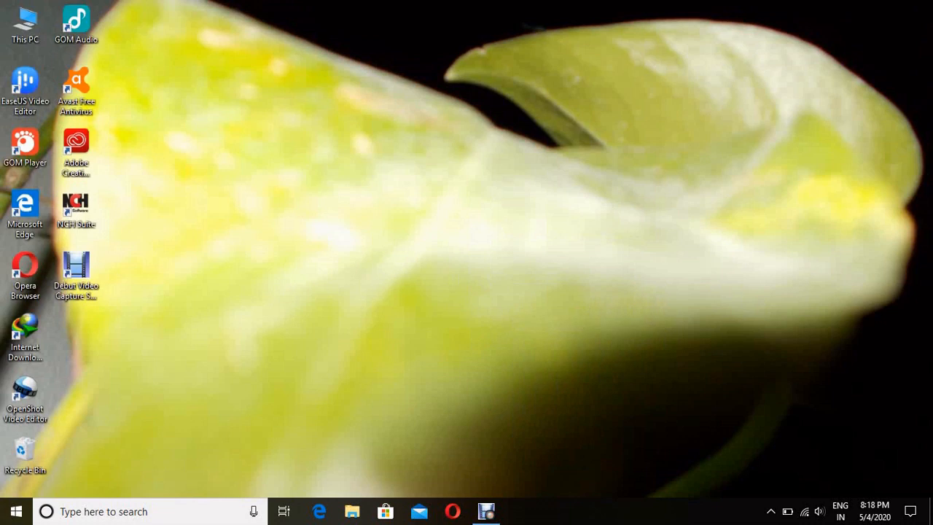
{"action": "right_click", "coordinate": [418, 108]}
{"action": "left_click", "coordinate": [473, 148]}
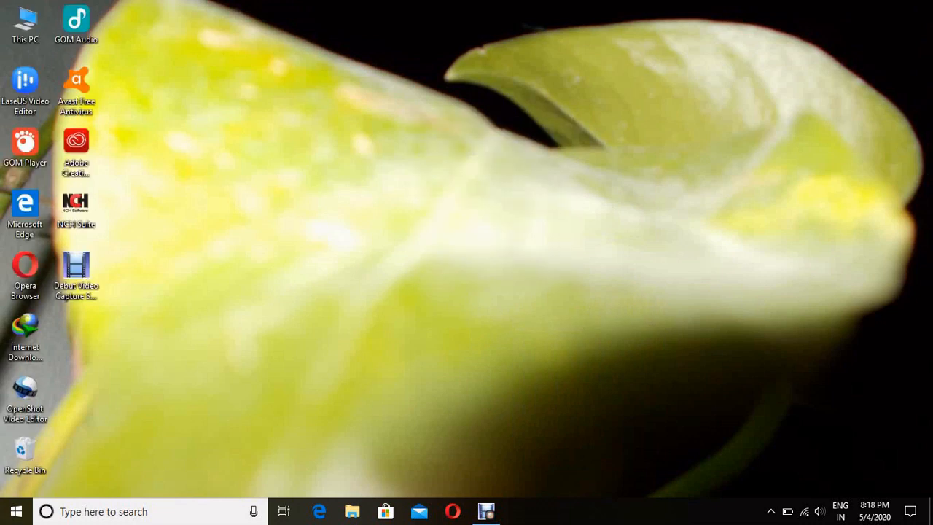
{"action": "right_click", "coordinate": [443, 148]}
{"action": "left_click", "coordinate": [479, 188]}
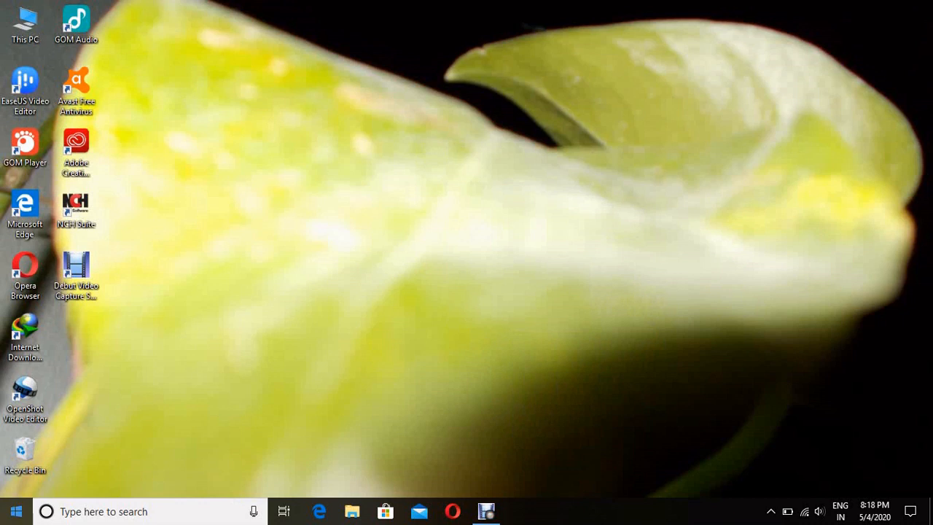
- Launch Google Chrome from the installed apps
{"action": "left_click", "coordinate": [16, 511]}
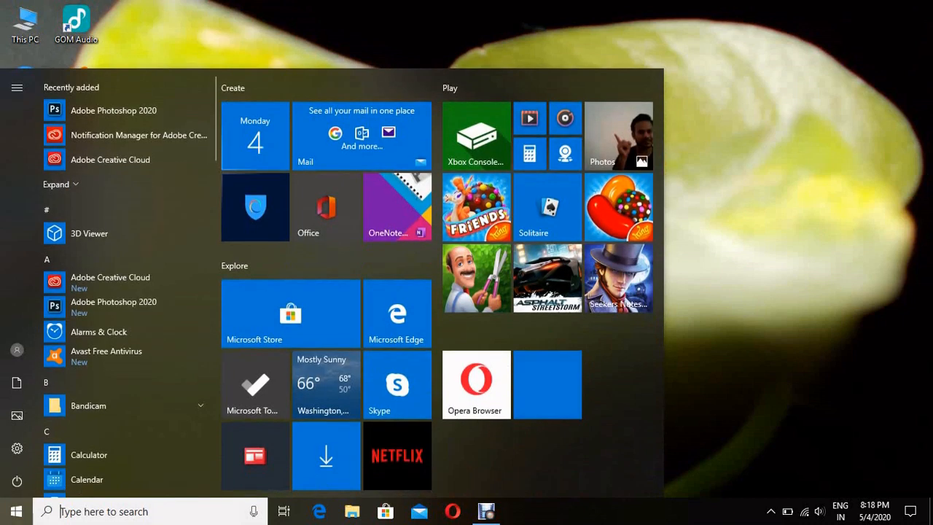
{"action": "scroll", "coordinate": [124, 284], "scroll_direction": "down", "scroll_amount": 5}
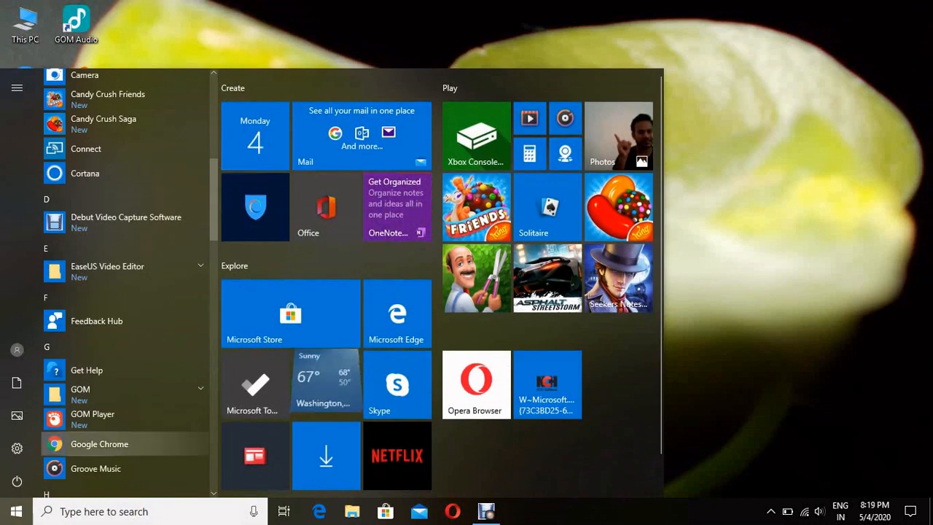
{"action": "left_click", "coordinate": [100, 444]}
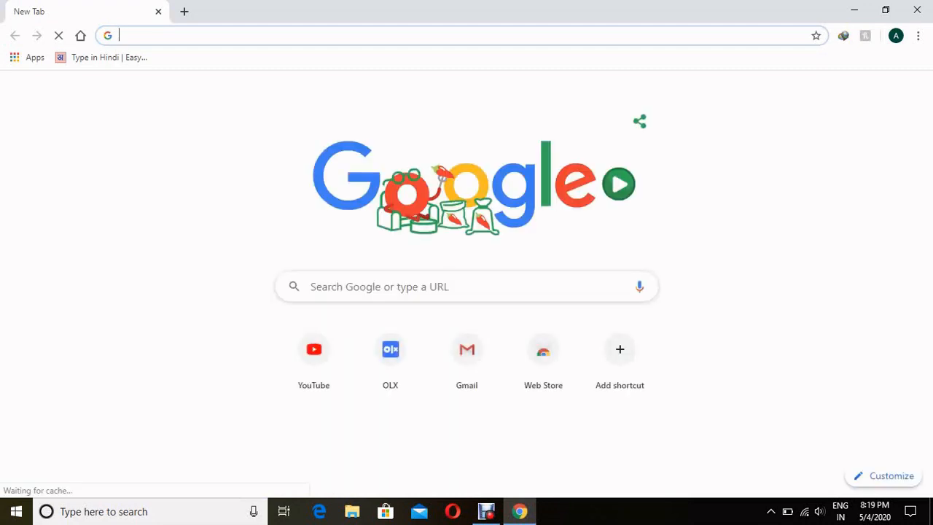
- Open YouTube and go to the signed-in channel's YouTube Studio
{"action": "left_click", "coordinate": [313, 354]}
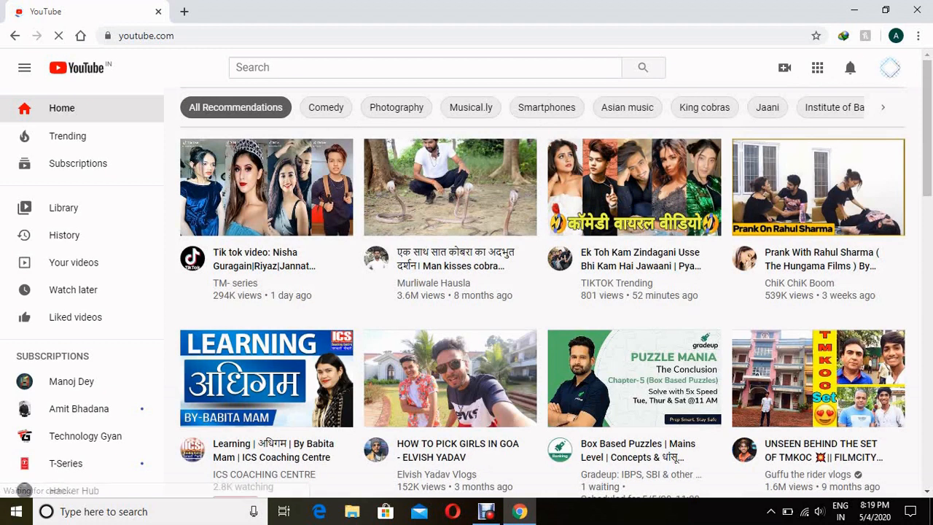
{"action": "left_click", "coordinate": [889, 68]}
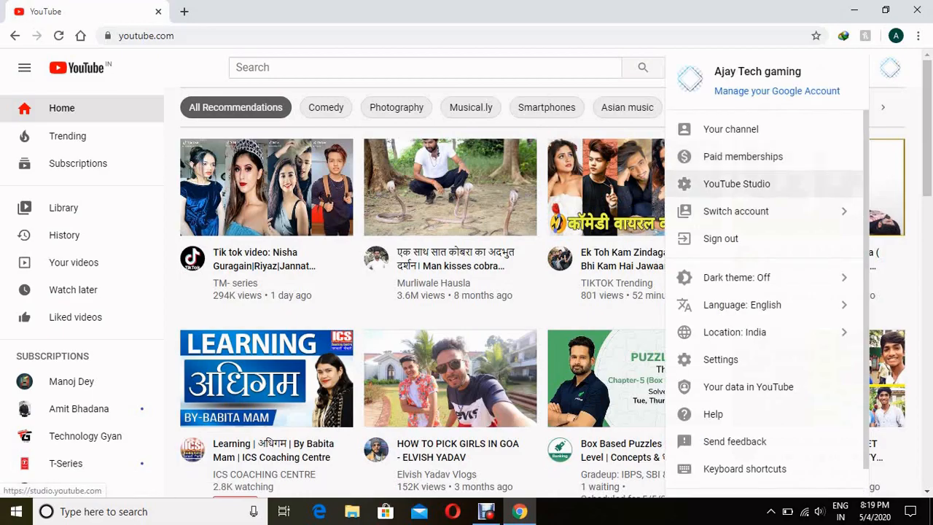
{"action": "left_click", "coordinate": [736, 184]}
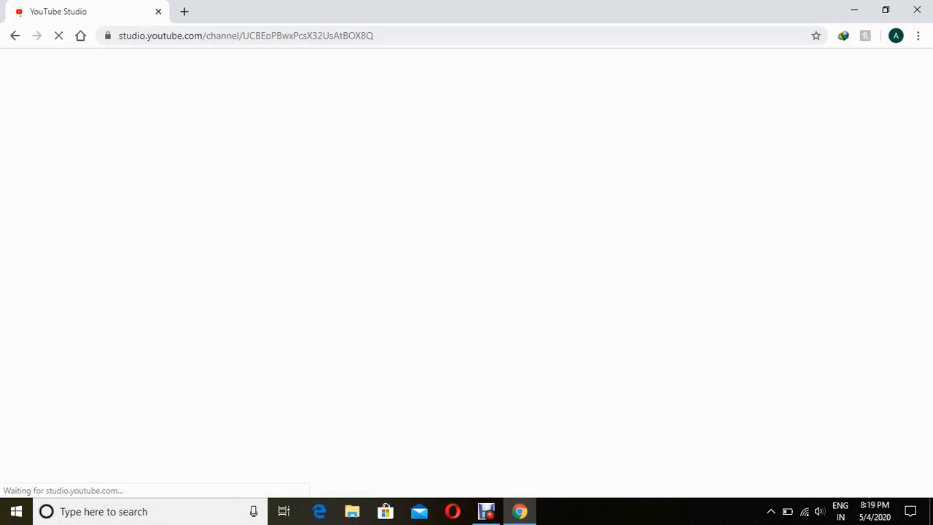
- Open a new browser tab in place of the YouTube Studio one and search Google for "online thumbnail maker"
{"action": "left_click", "coordinate": [184, 11]}
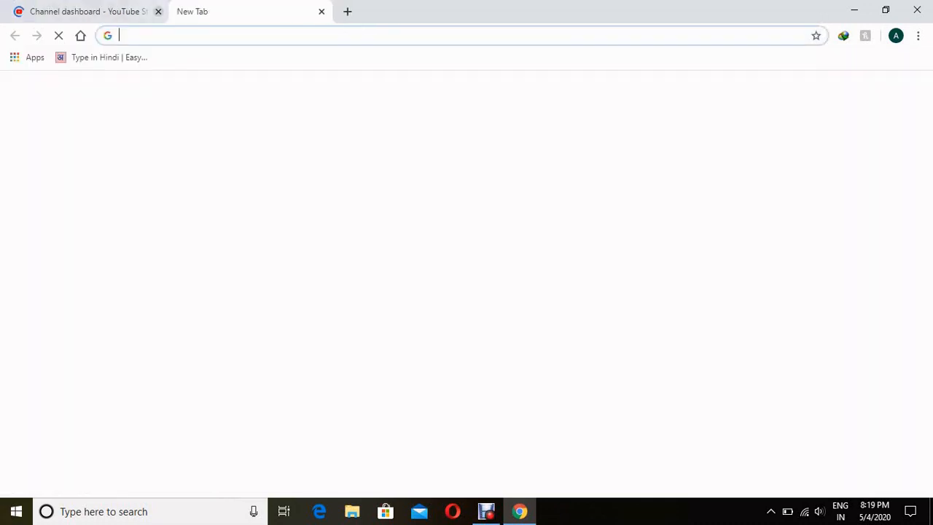
{"action": "left_click", "coordinate": [158, 11]}
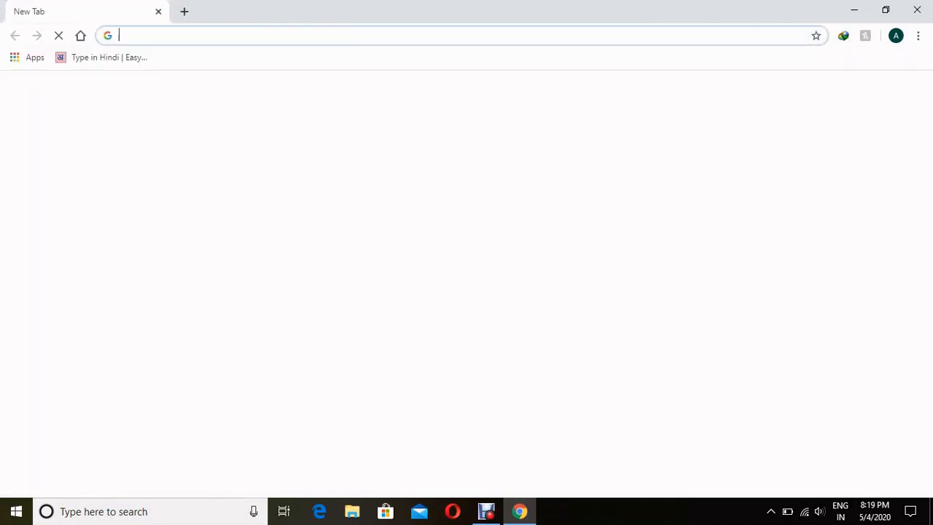
{"action": "type", "text": "onl"}
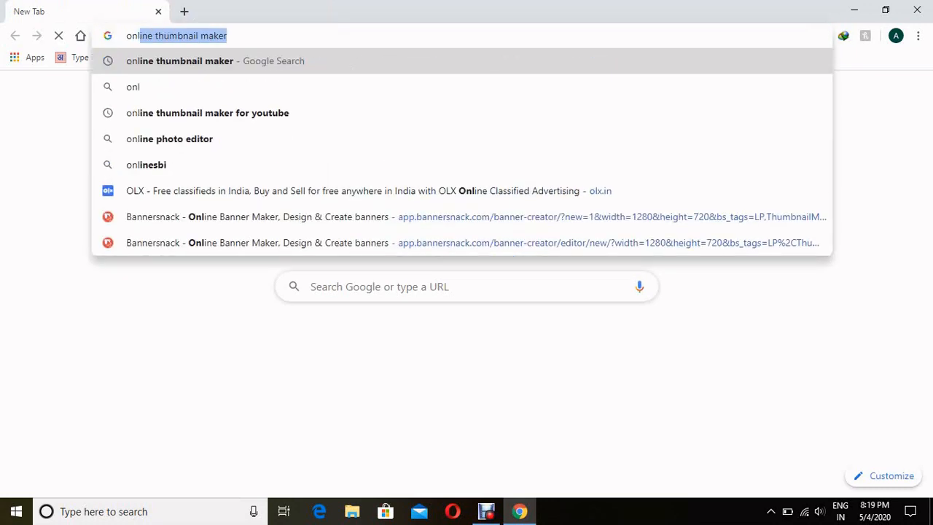
{"action": "type", "text": "in"}
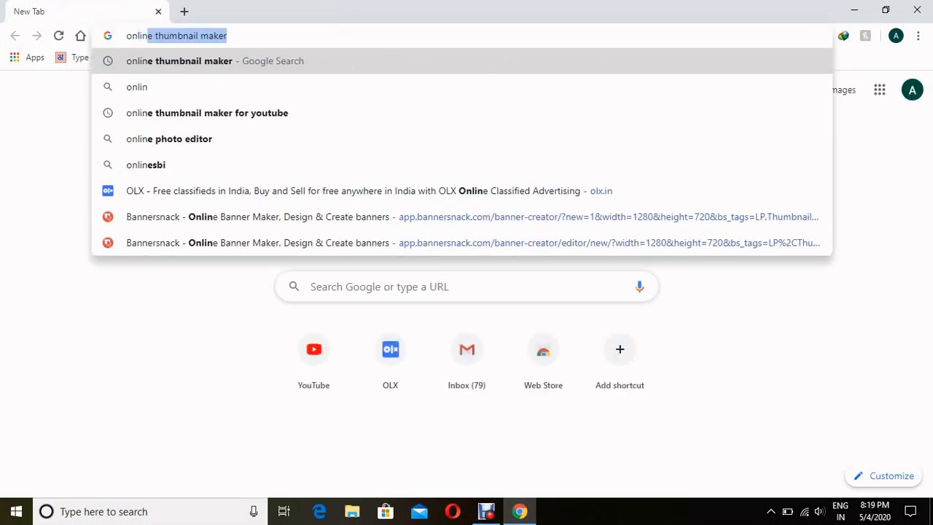
{"action": "key", "text": "Return"}
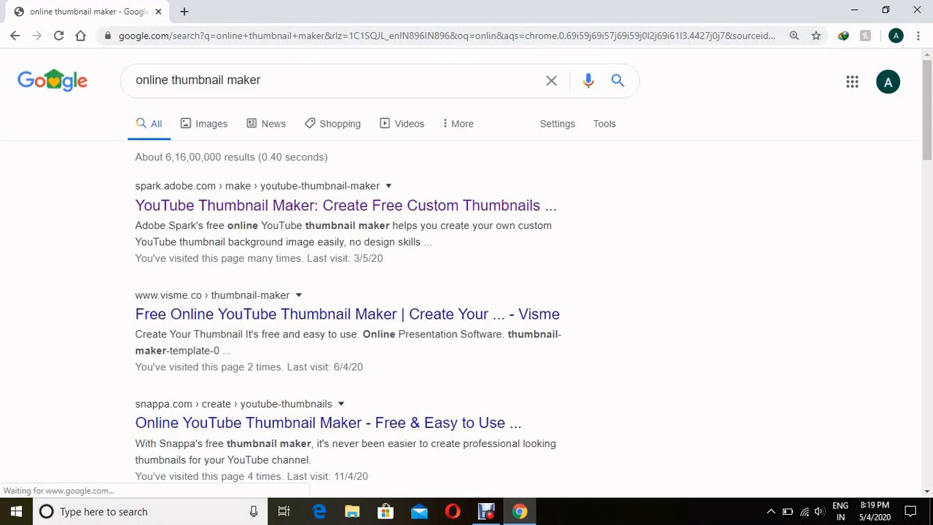
- Open Adobe Spark's YouTube Thumbnail Maker from the search results and sign in with the Google account
{"action": "left_click", "coordinate": [345, 205]}
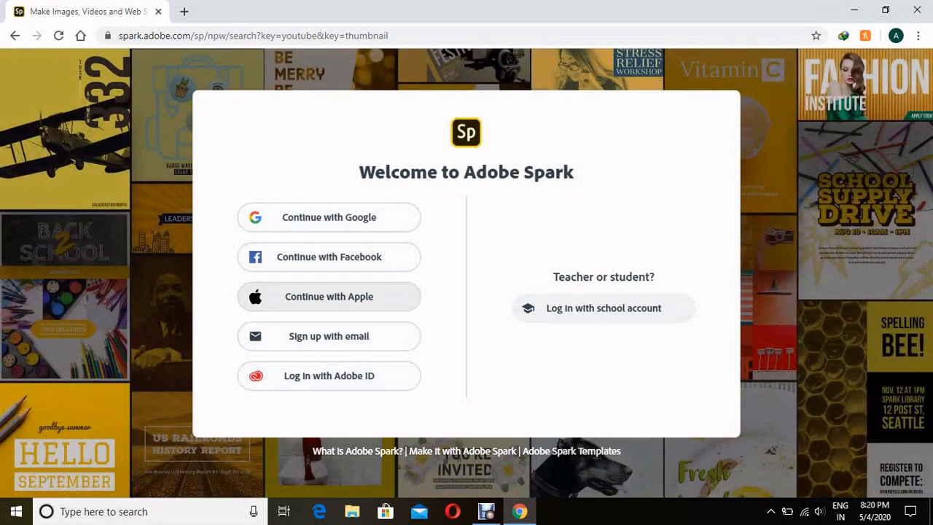
{"action": "left_click", "coordinate": [329, 218]}
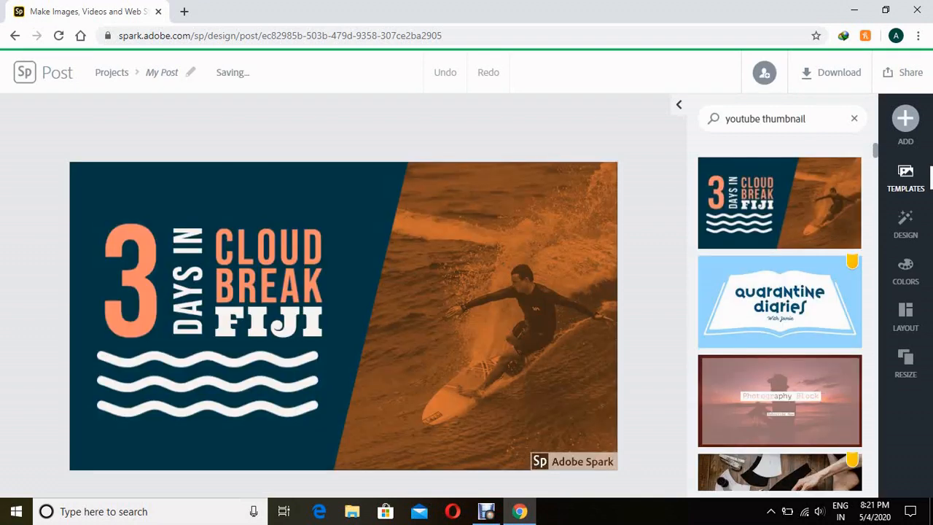
- Clear the template search and return to the Adobe Spark home page, dismissing the subscription offer and the tour
{"action": "left_click", "coordinate": [816, 119]}
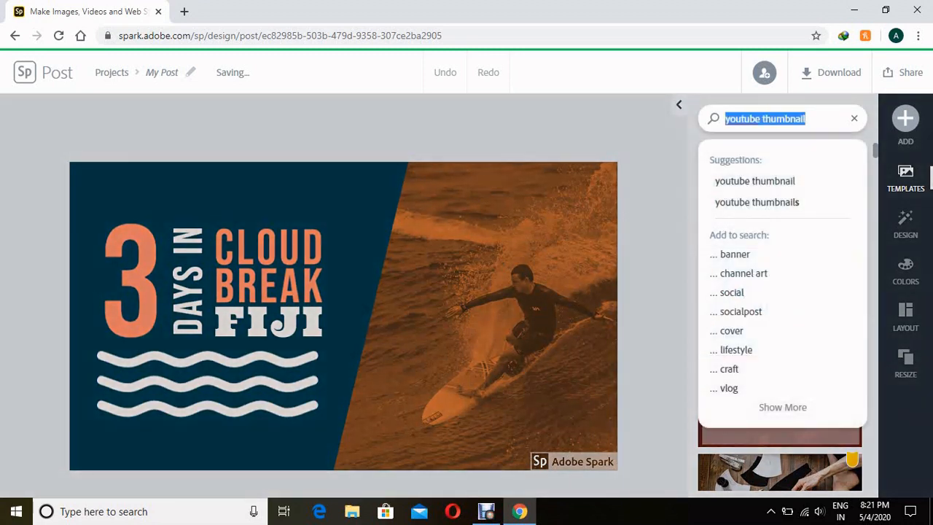
{"action": "key", "text": "BackSpace"}
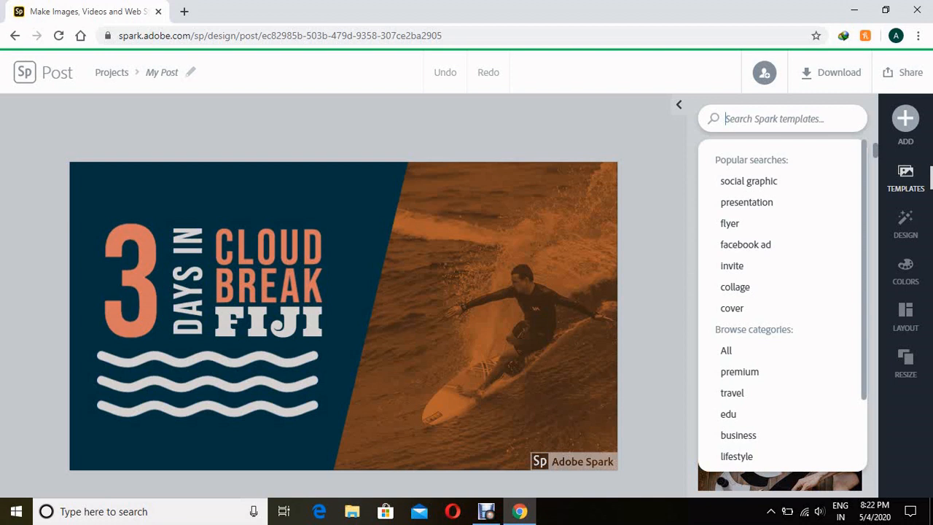
{"action": "left_click", "coordinate": [25, 72]}
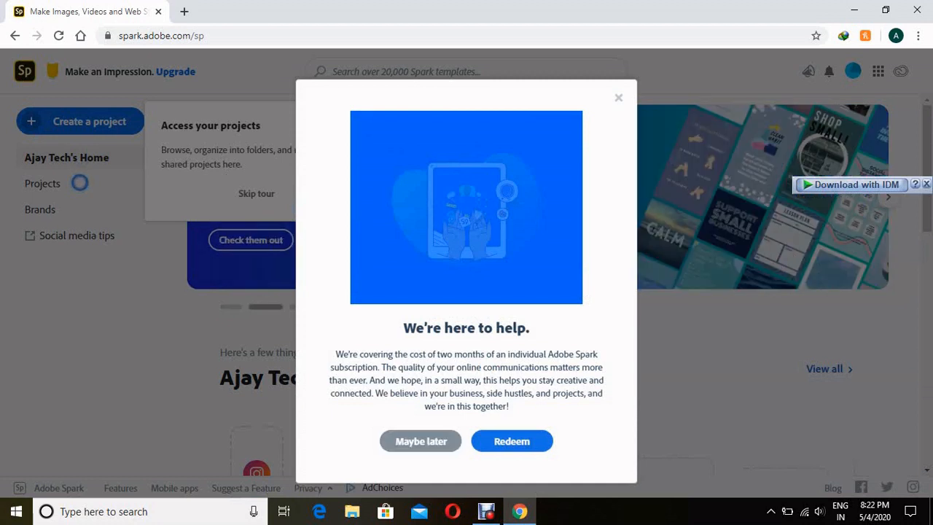
{"action": "left_click", "coordinate": [420, 441]}
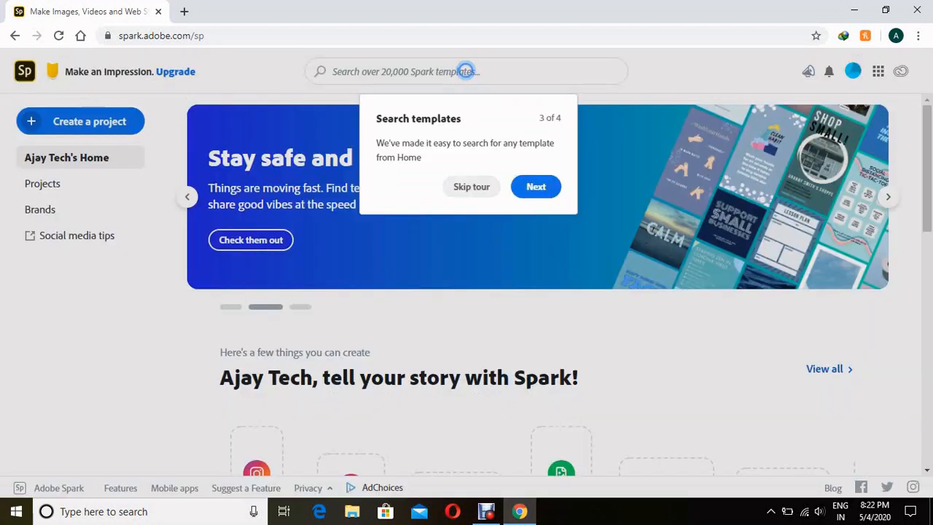
{"action": "left_click", "coordinate": [471, 187]}
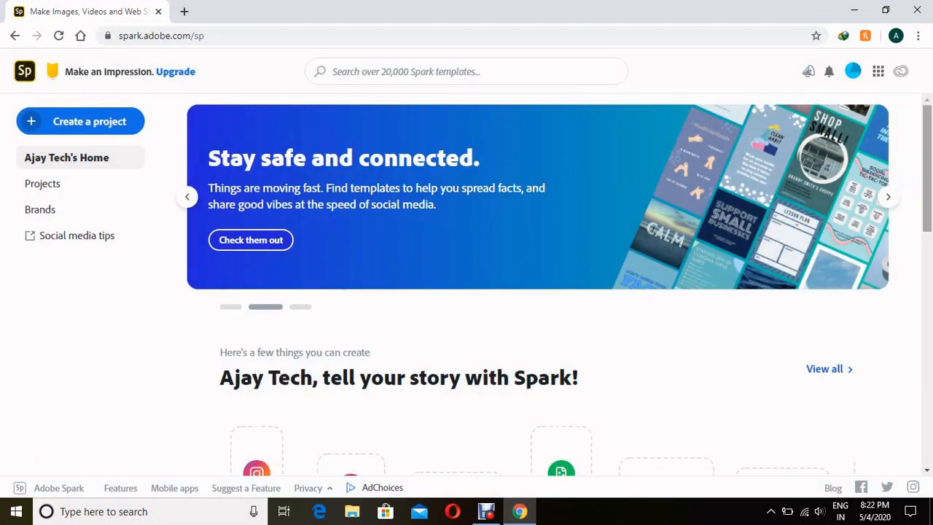
- Start a new custom-size project from the things to create on the Spark home page
{"action": "left_click_drag", "start_coordinate": [927, 168], "coordinate": [927, 401]}
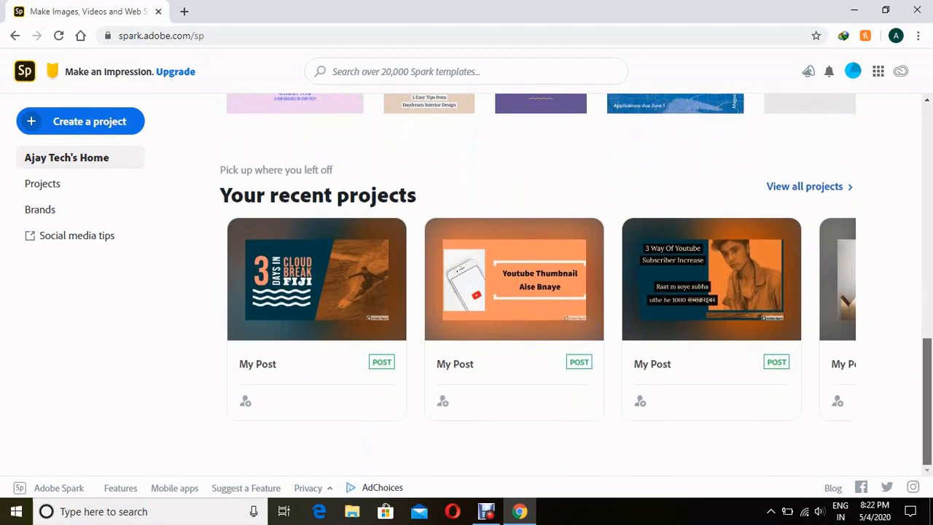
{"action": "left_click_drag", "start_coordinate": [927, 398], "coordinate": [927, 251]}
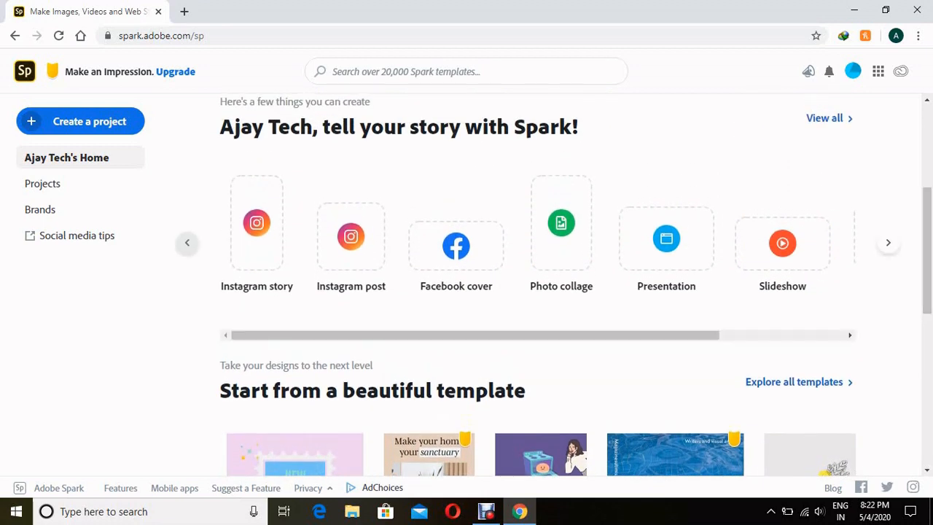
{"action": "left_click", "coordinate": [888, 242]}
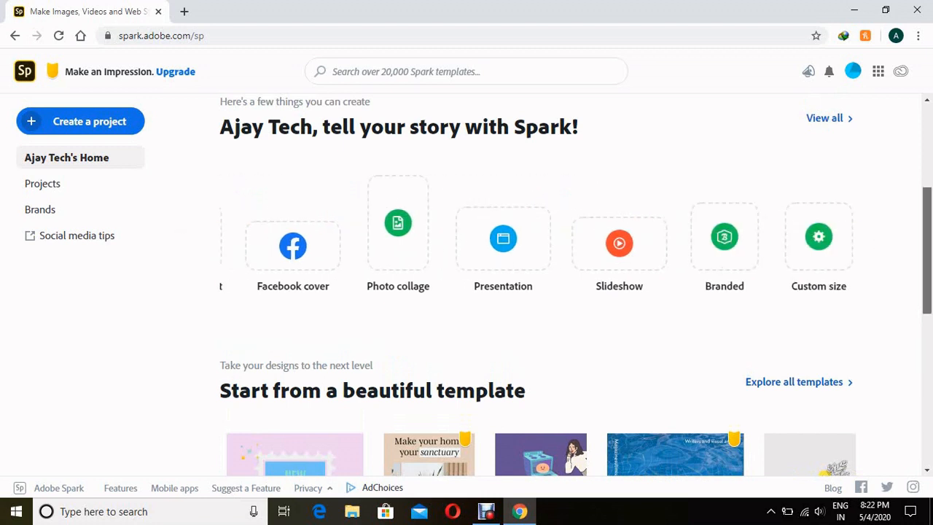
{"action": "left_click_drag", "start_coordinate": [927, 251], "coordinate": [927, 239]}
{"action": "left_click", "coordinate": [818, 273]}
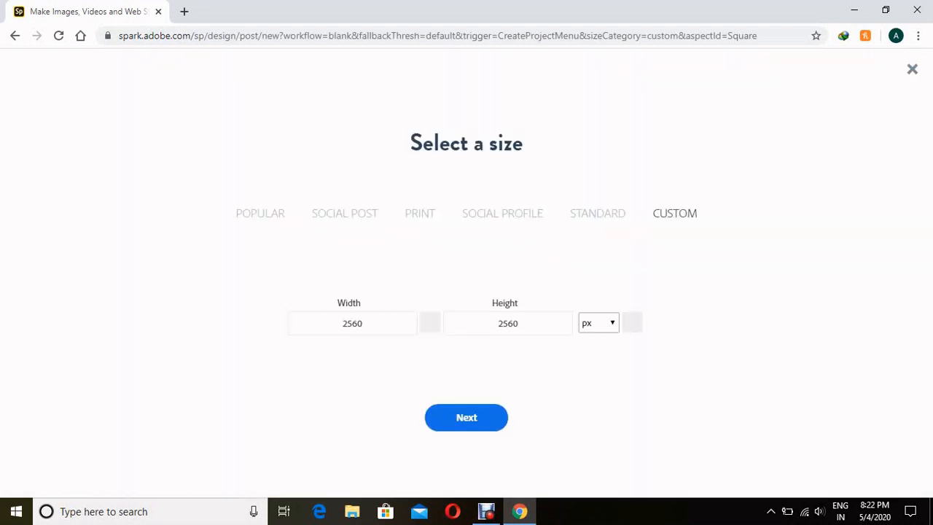
- Set the custom size to 1280 px wide by 720 px high and create the blank post
{"action": "double_click", "coordinate": [359, 323]}
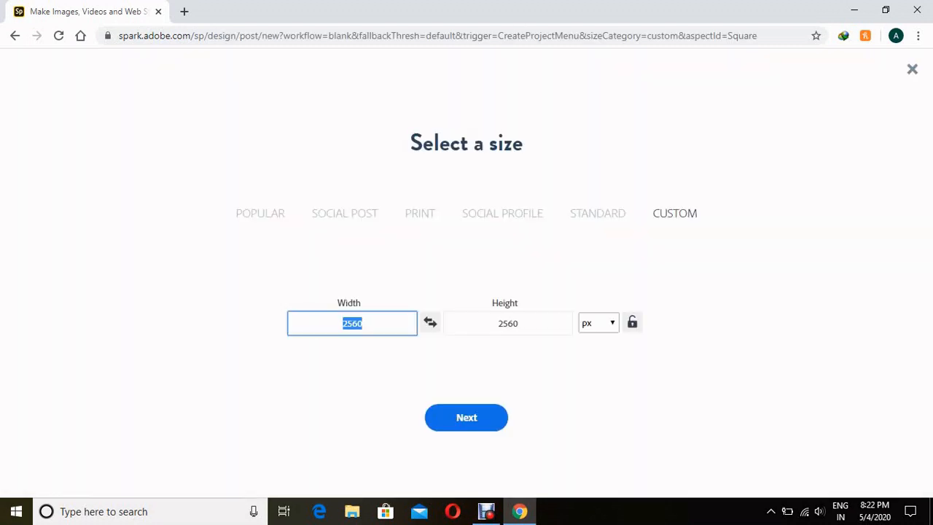
{"action": "key", "text": "BackSpace"}
{"action": "type", "text": "1280"}
{"action": "double_click", "coordinate": [515, 322]}
{"action": "key", "text": "BackSpace"}
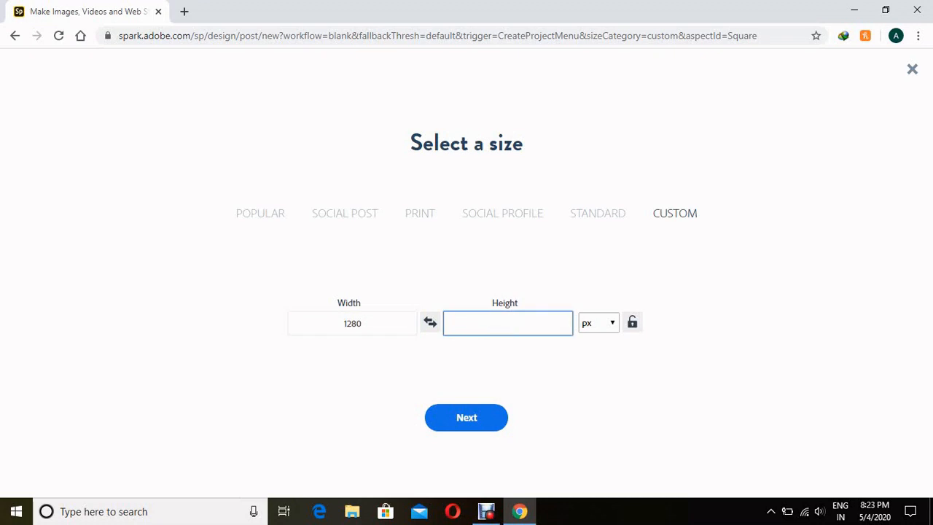
{"action": "type", "text": "720"}
{"action": "left_click", "coordinate": [598, 323]}
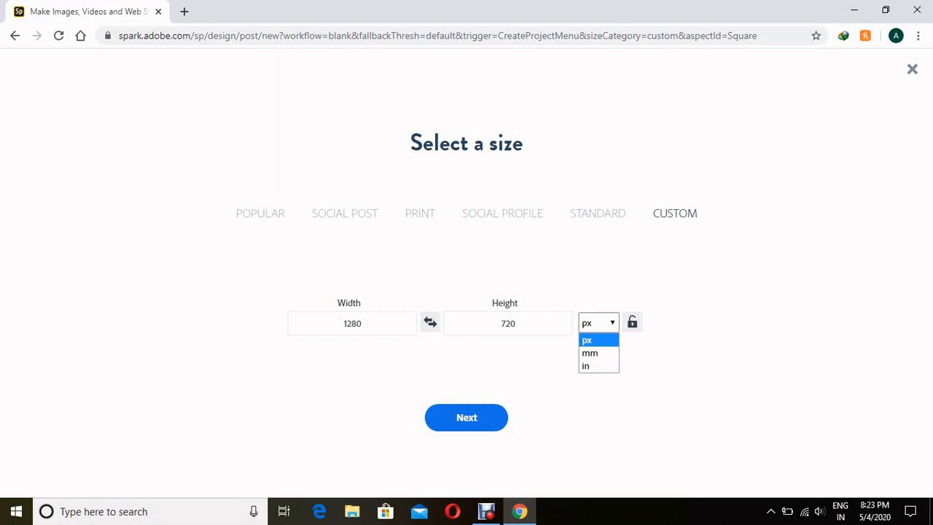
{"action": "left_click", "coordinate": [598, 339]}
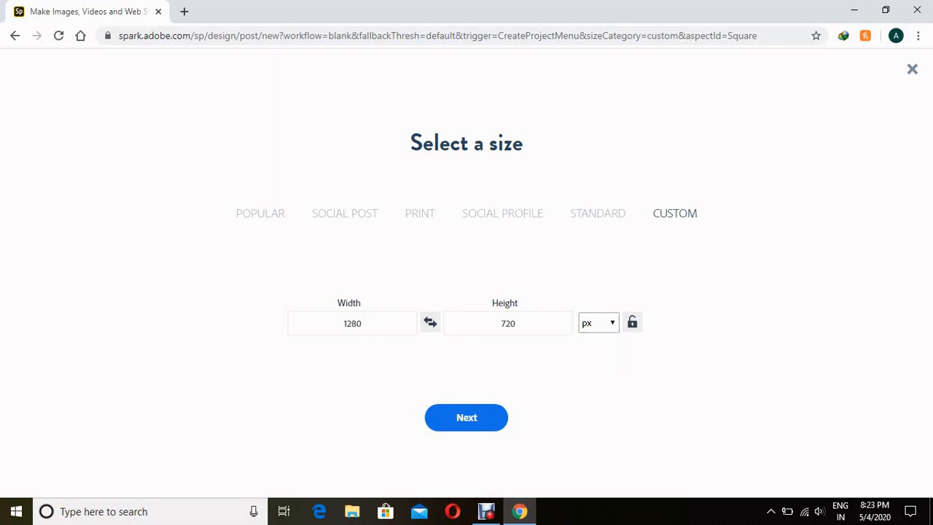
{"action": "left_click", "coordinate": [466, 418]}
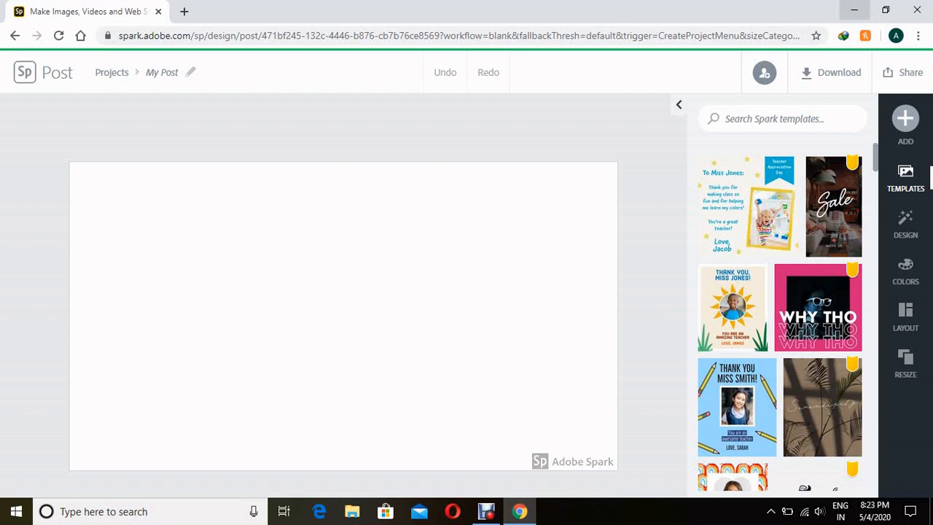
{"action": "left_click", "coordinate": [854, 10]}
{"action": "right_click", "coordinate": [467, 104]}
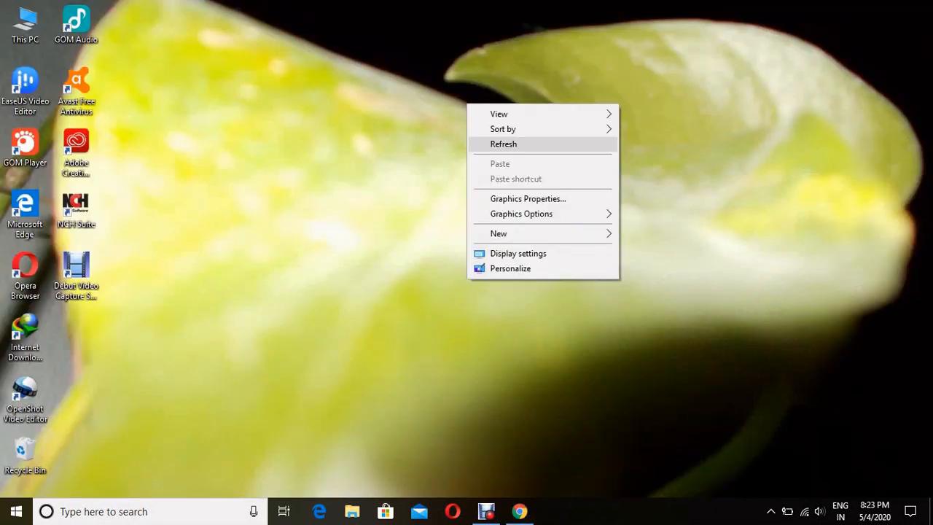
{"action": "left_click", "coordinate": [500, 144]}
{"action": "right_click", "coordinate": [499, 141]}
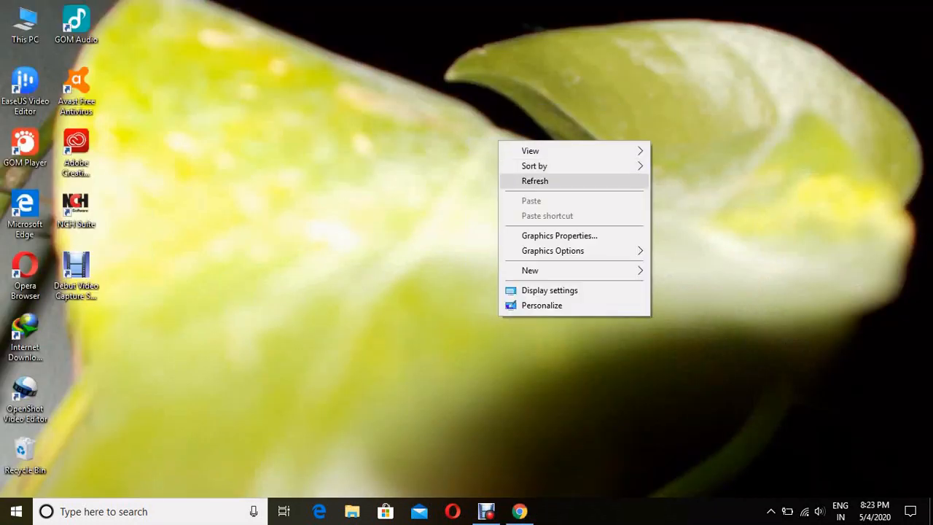
{"action": "left_click", "coordinate": [534, 180]}
{"action": "right_click", "coordinate": [534, 186]}
{"action": "left_click", "coordinate": [557, 226]}
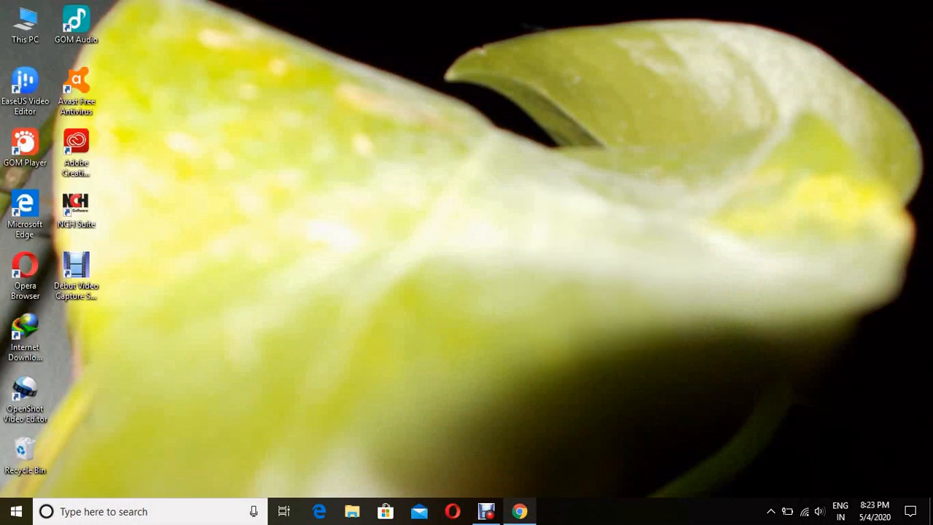
{"action": "left_click", "coordinate": [519, 510]}
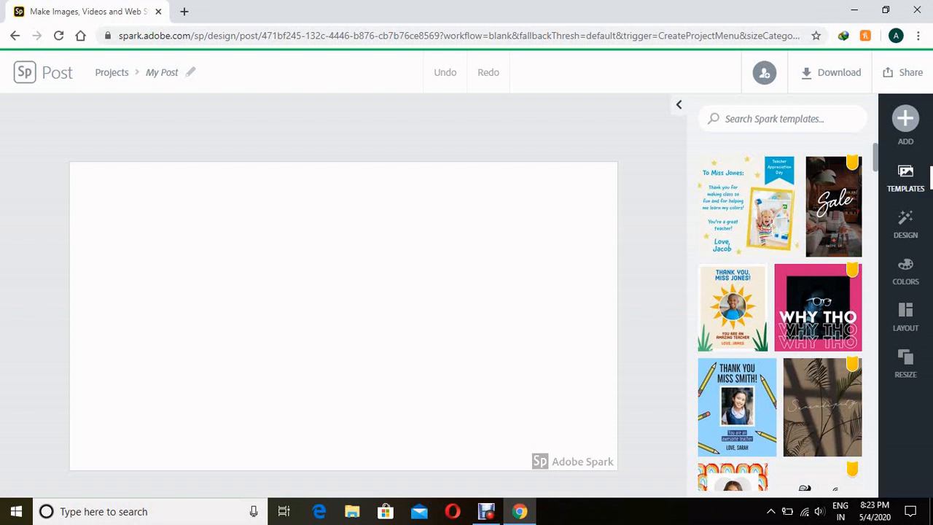
- Browse the general Spark template gallery for thumbnail design ideas
{"action": "scroll", "coordinate": [779, 316], "scroll_direction": "down", "scroll_amount": 5}
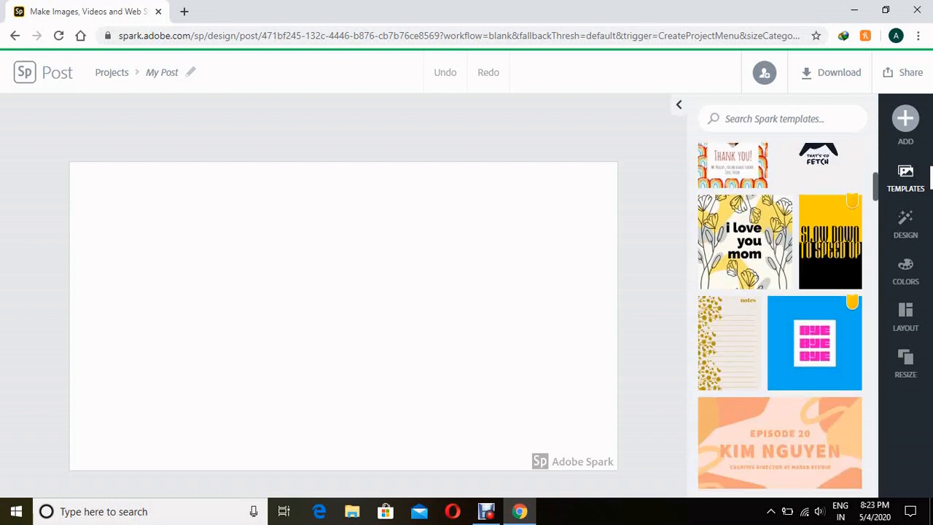
{"action": "scroll", "coordinate": [779, 315], "scroll_direction": "down", "scroll_amount": 8}
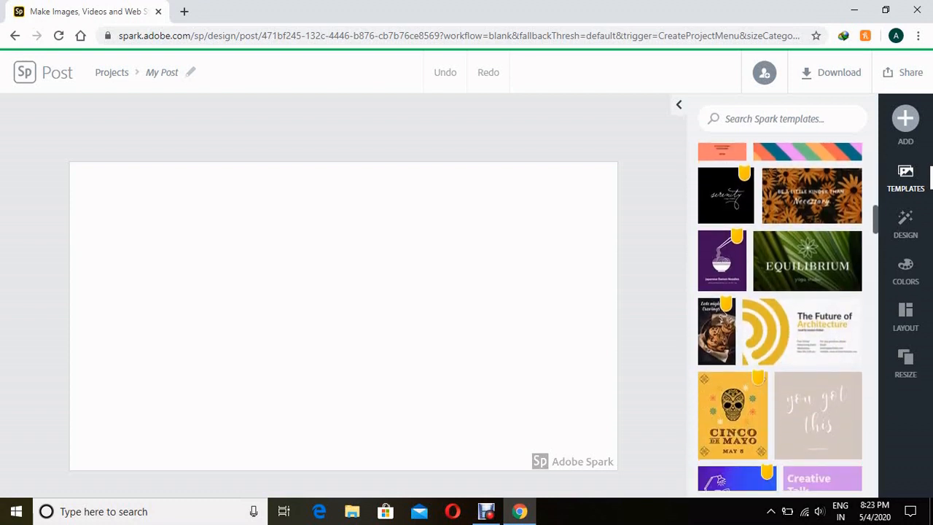
{"action": "scroll", "coordinate": [780, 316], "scroll_direction": "down", "scroll_amount": 10}
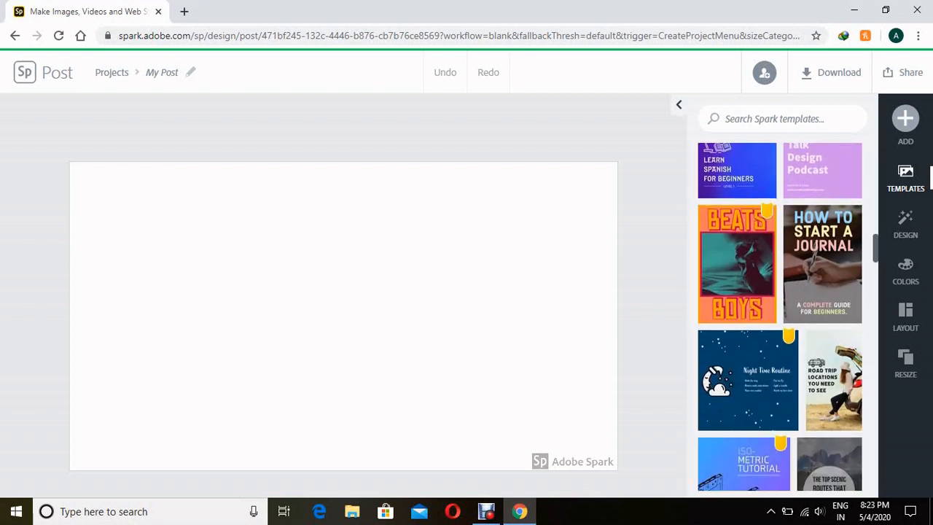
{"action": "scroll", "coordinate": [779, 316], "scroll_direction": "down", "scroll_amount": 4}
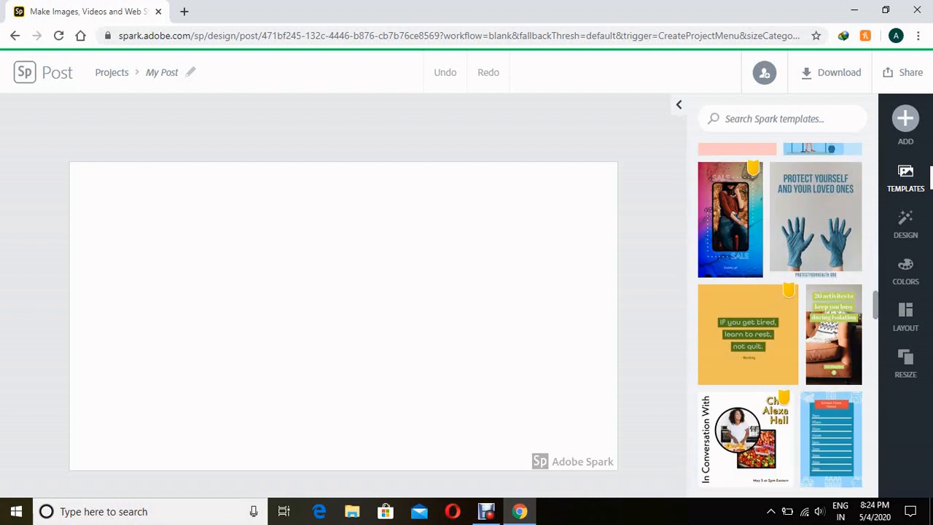
{"action": "scroll", "coordinate": [780, 315], "scroll_direction": "down", "scroll_amount": 10}
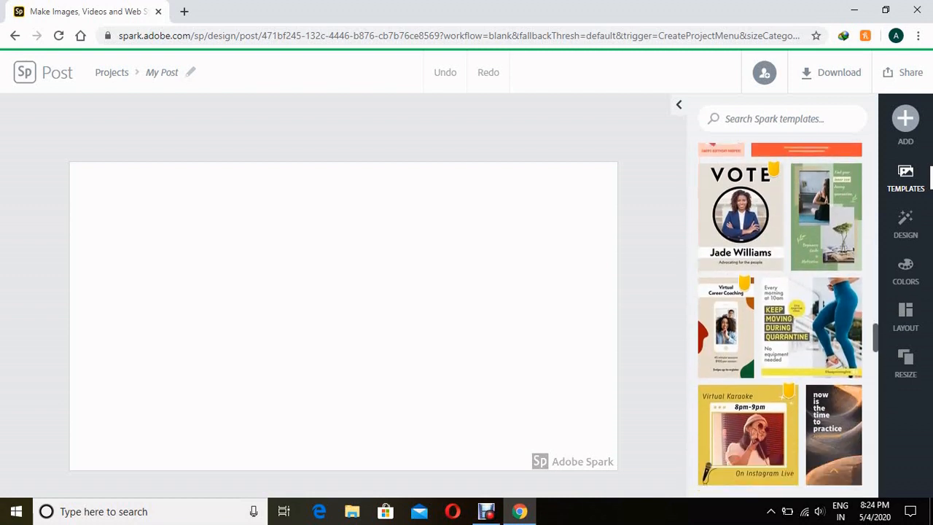
{"action": "scroll", "coordinate": [780, 316], "scroll_direction": "down", "scroll_amount": 1}
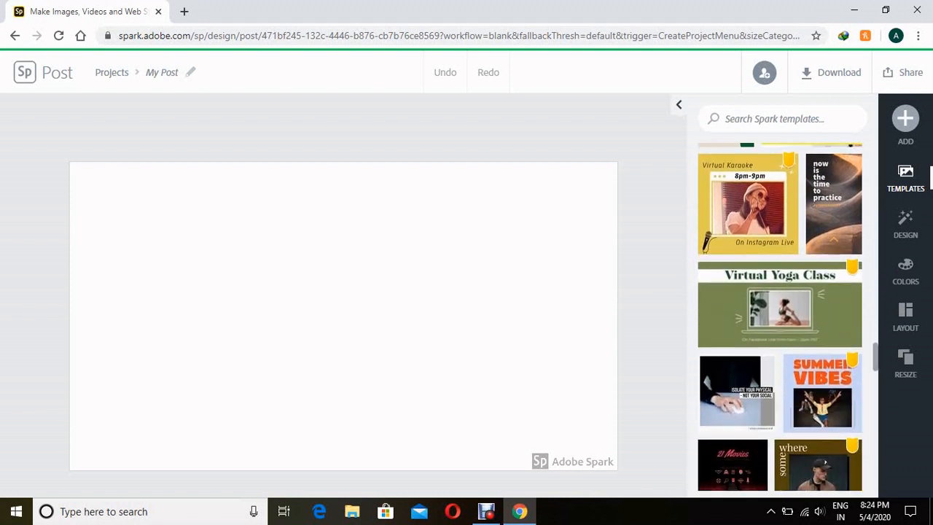
- Search the Spark templates for "youtube" and look through the matching designs
{"action": "left_click", "coordinate": [775, 119]}
{"action": "type", "text": "yo"}
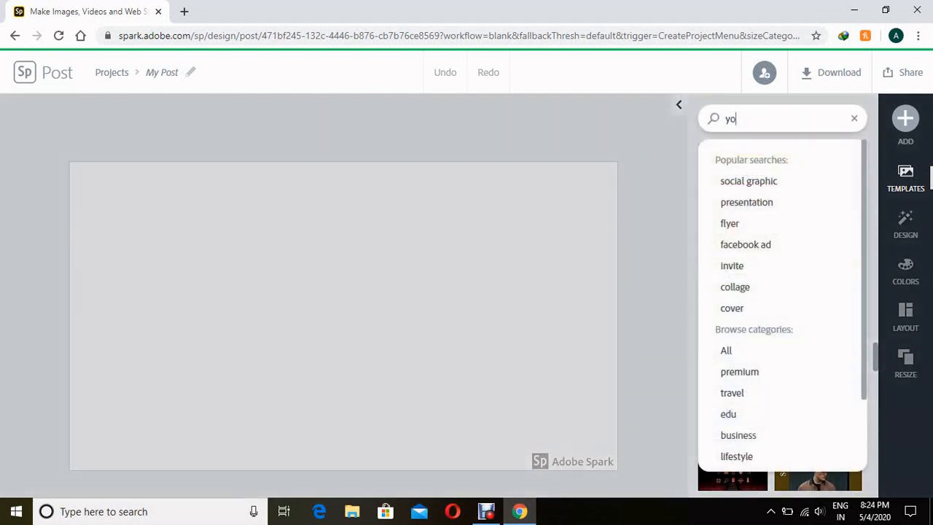
{"action": "type", "text": "utube"}
{"action": "key", "text": "Return"}
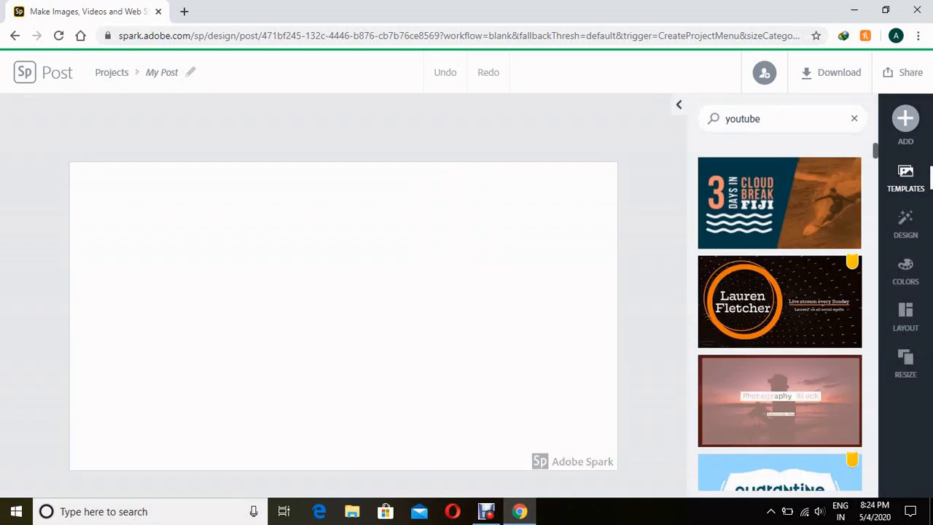
{"action": "scroll", "coordinate": [779, 316], "scroll_direction": "down", "scroll_amount": 6}
{"action": "scroll", "coordinate": [779, 316], "scroll_direction": "down", "scroll_amount": 10}
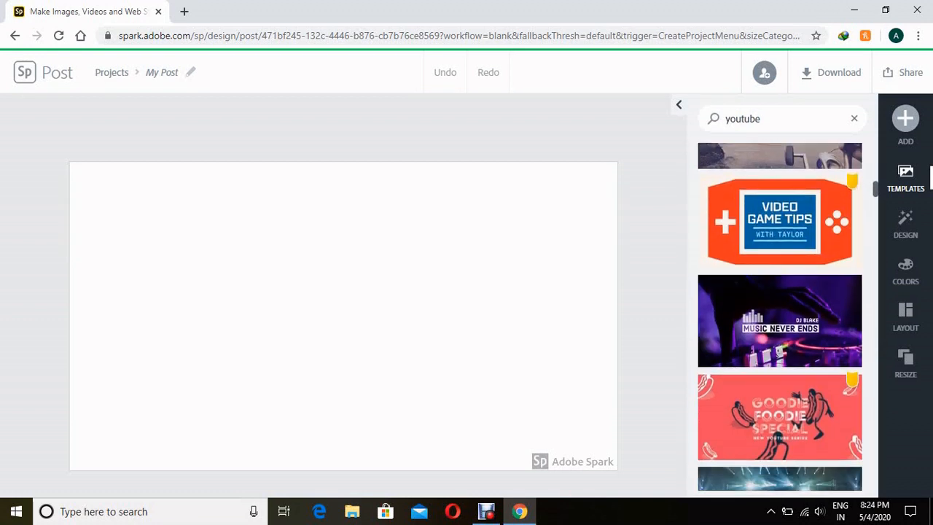
{"action": "scroll", "coordinate": [779, 316], "scroll_direction": "down", "scroll_amount": 5}
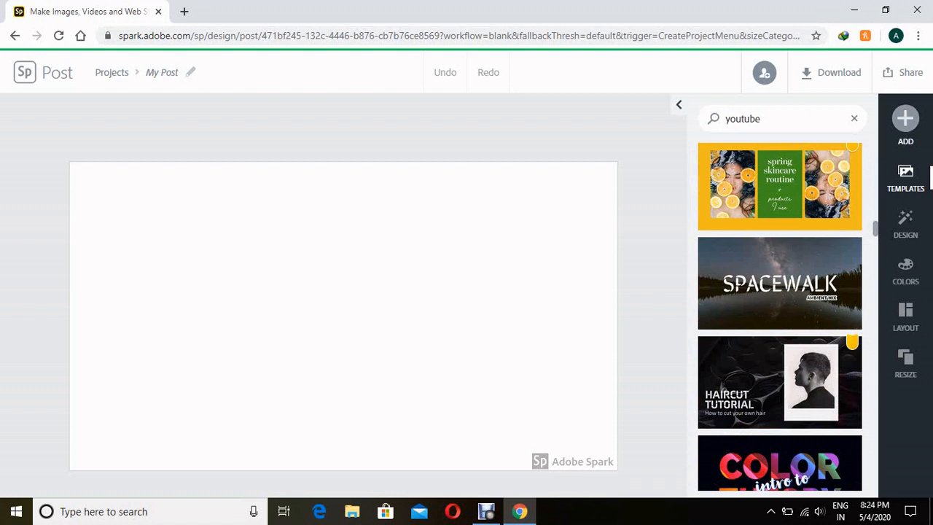
- Add a new text from scratch to the blank canvas reading "Youtube Thubnail aise bnaye"
{"action": "left_click", "coordinate": [905, 119]}
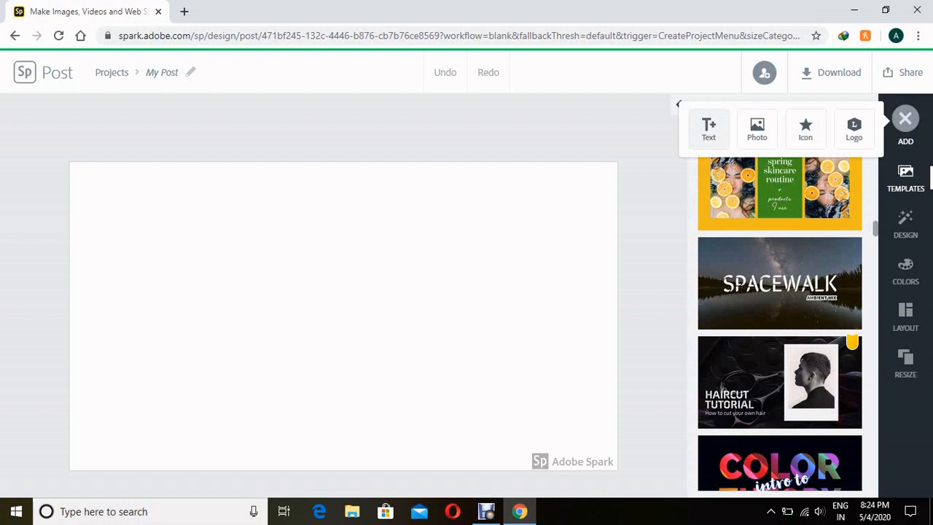
{"action": "left_click", "coordinate": [708, 129]}
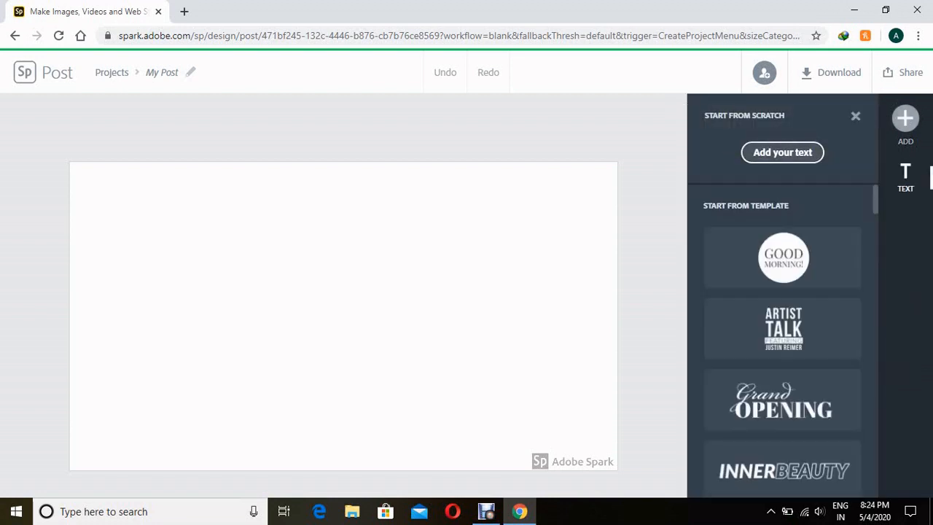
{"action": "left_click", "coordinate": [782, 153]}
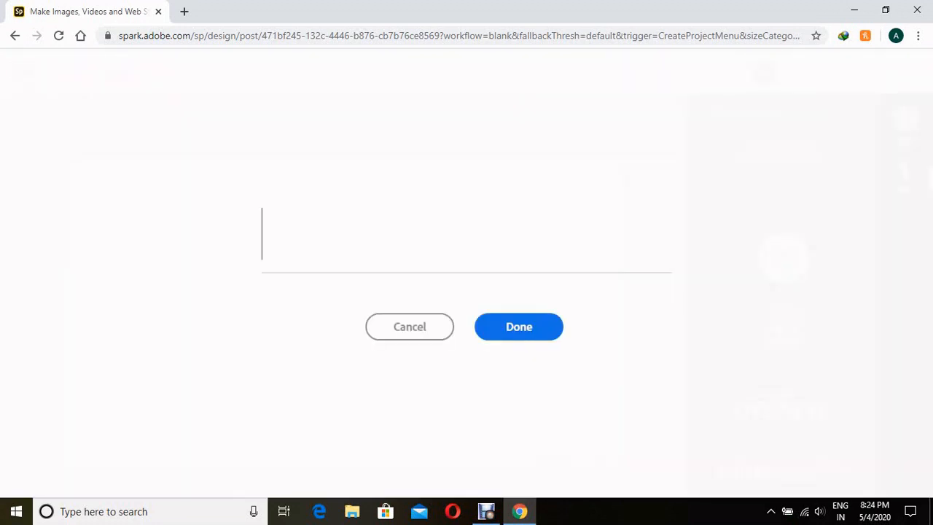
{"action": "type", "text": "Youtube"}
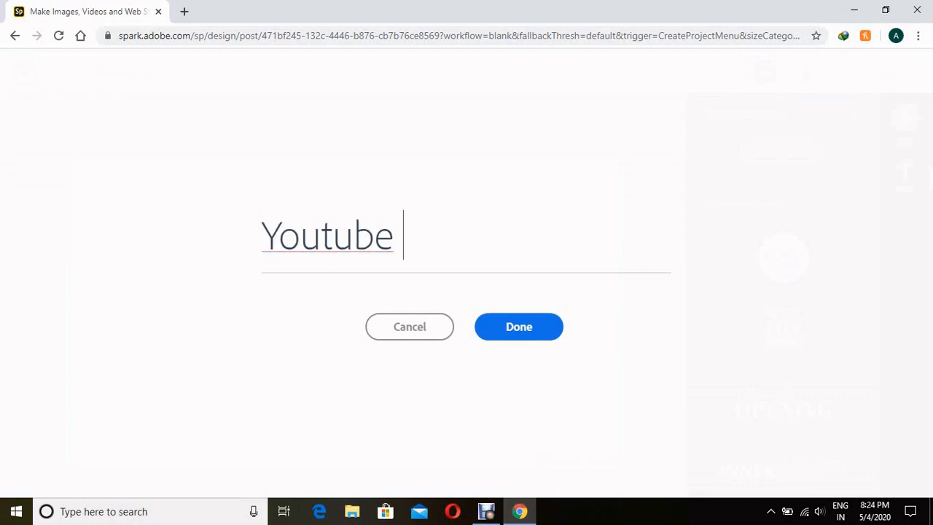
{"action": "type", "text": " Thu"}
{"action": "key", "text": "BackSpace"}
{"action": "key", "text": "BackSpace"}
{"action": "type", "text": "hi"}
{"action": "key", "text": "BackSpace"}
{"action": "type", "text": "ubnail "}
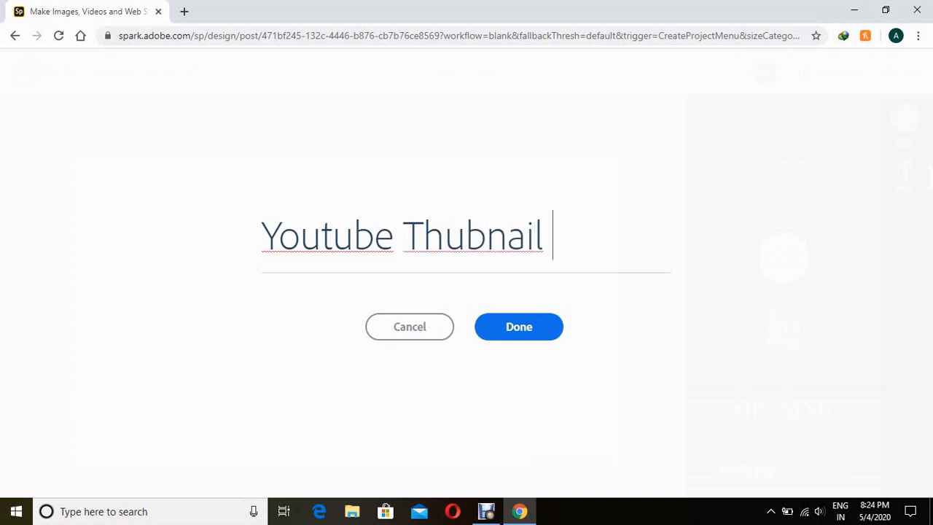
{"action": "type", "text": "aise bn"}
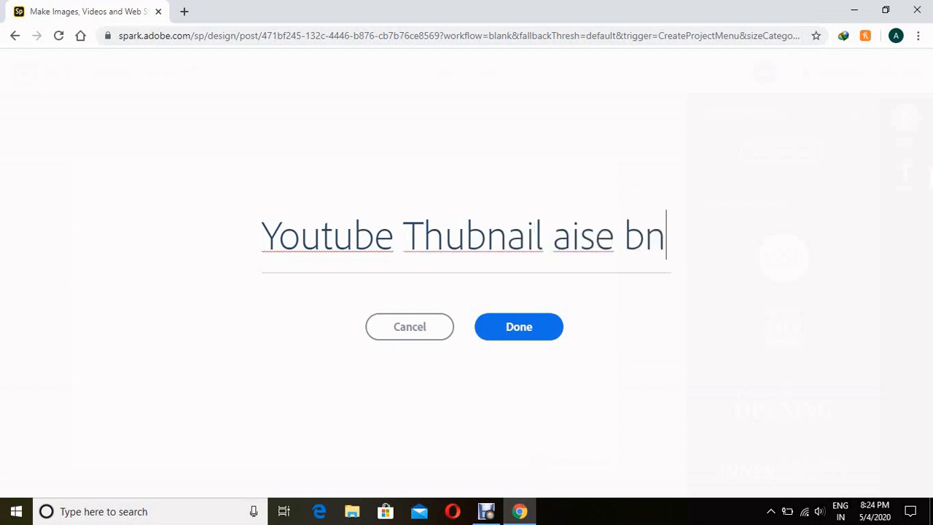
{"action": "type", "text": "aye"}
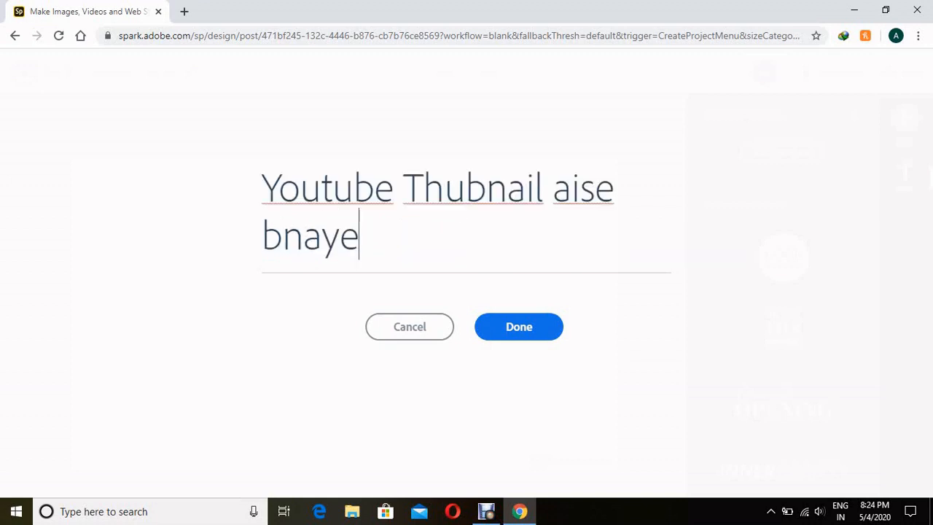
{"action": "key", "text": "Return"}
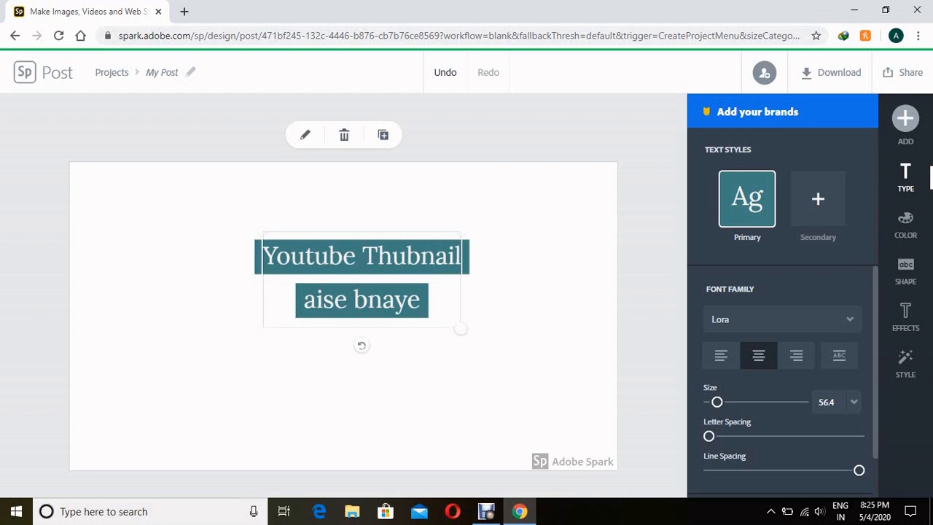
- Enlarge the title text to size 132 and move it up to the canvas's upper edge
{"action": "left_click_drag", "start_coordinate": [474, 335], "coordinate": [483, 338]}
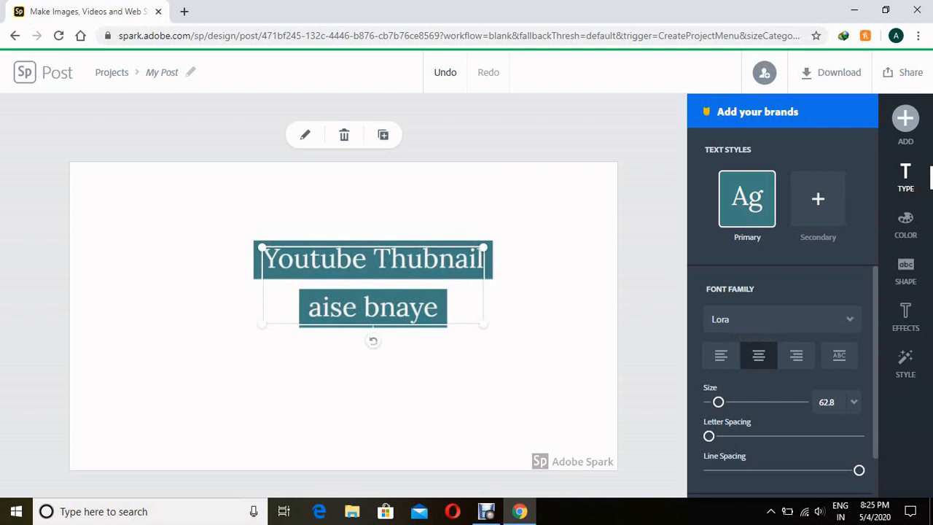
{"action": "left_click_drag", "start_coordinate": [717, 401], "coordinate": [732, 401]}
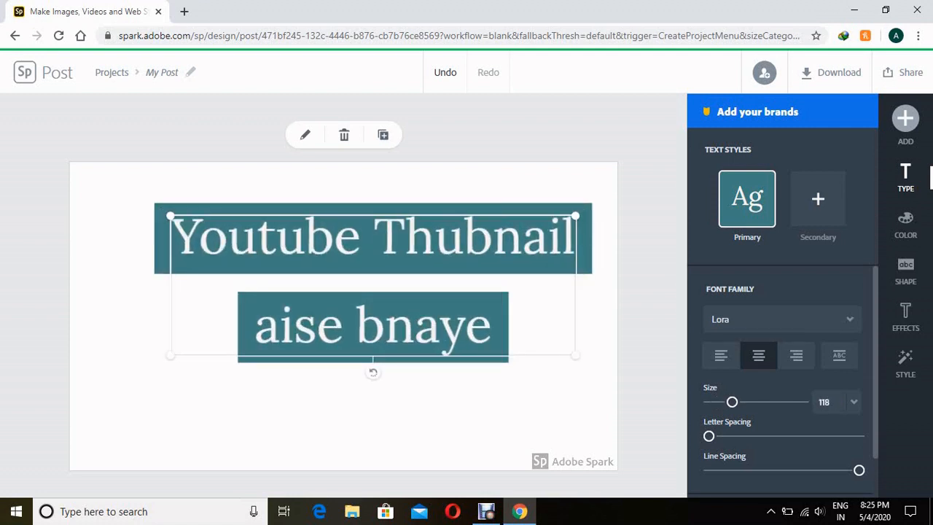
{"action": "left_click_drag", "start_coordinate": [373, 281], "coordinate": [338, 248]}
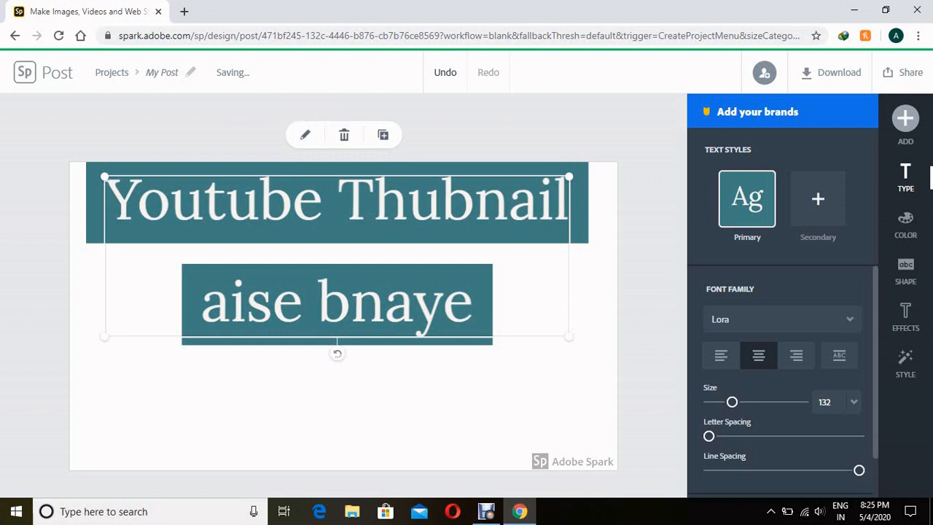
- Add a secondary text style in the Flood Std Regular font, covering the words "Thubnail" and "bnaye"
{"action": "left_click", "coordinate": [818, 199]}
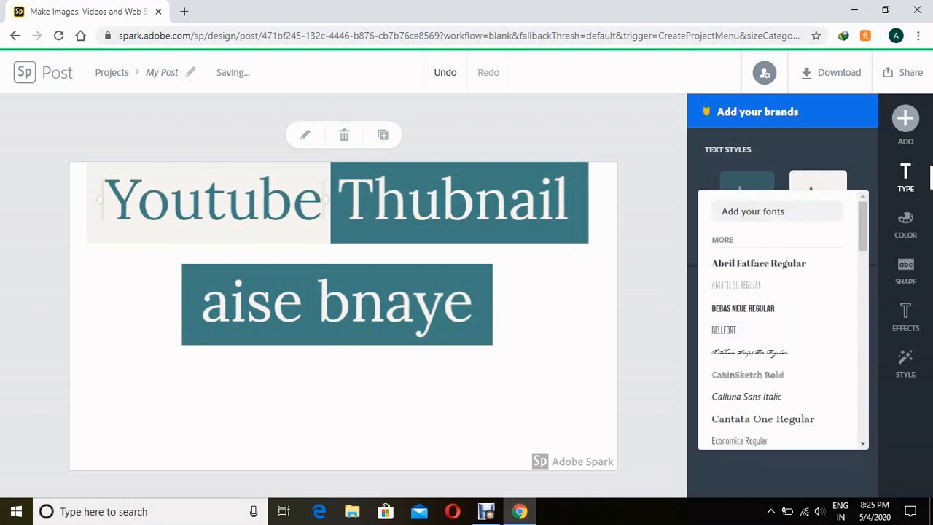
{"action": "scroll", "coordinate": [779, 321], "scroll_direction": "down", "scroll_amount": 2}
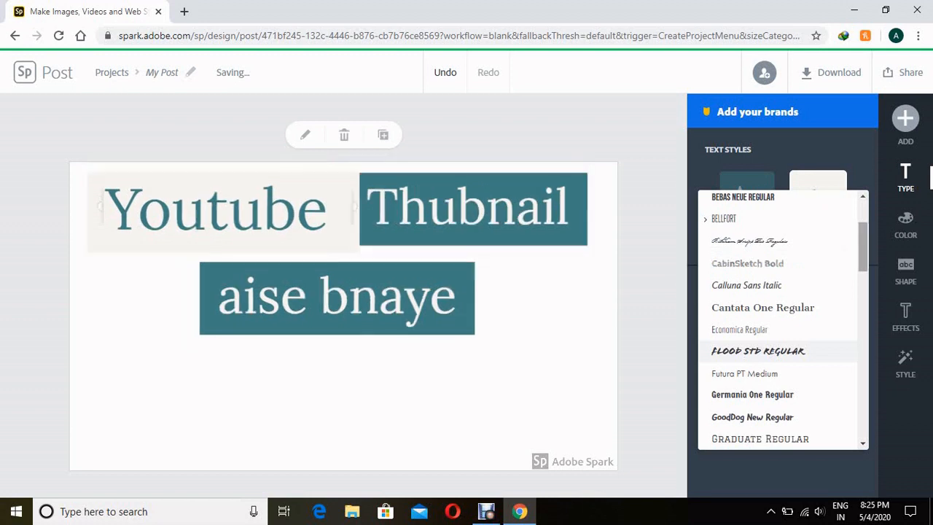
{"action": "left_click", "coordinate": [758, 350]}
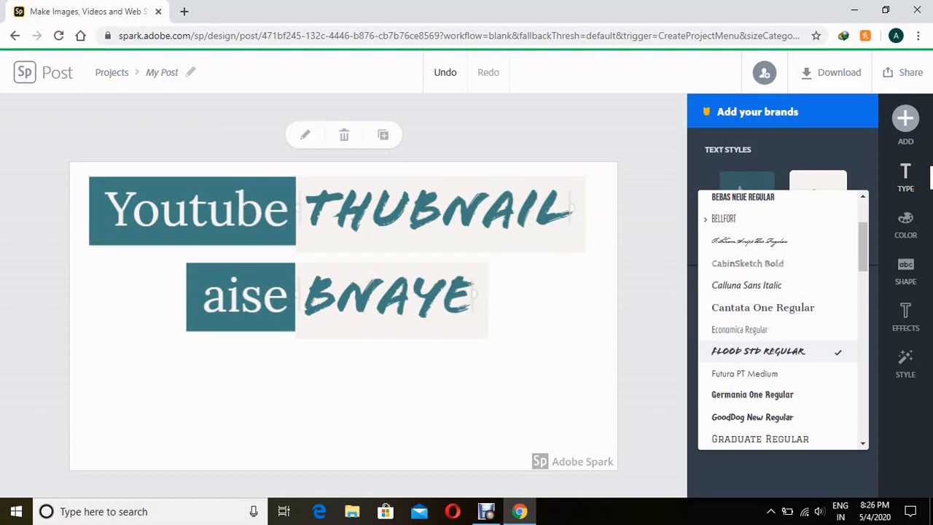
{"action": "left_click", "coordinate": [757, 351]}
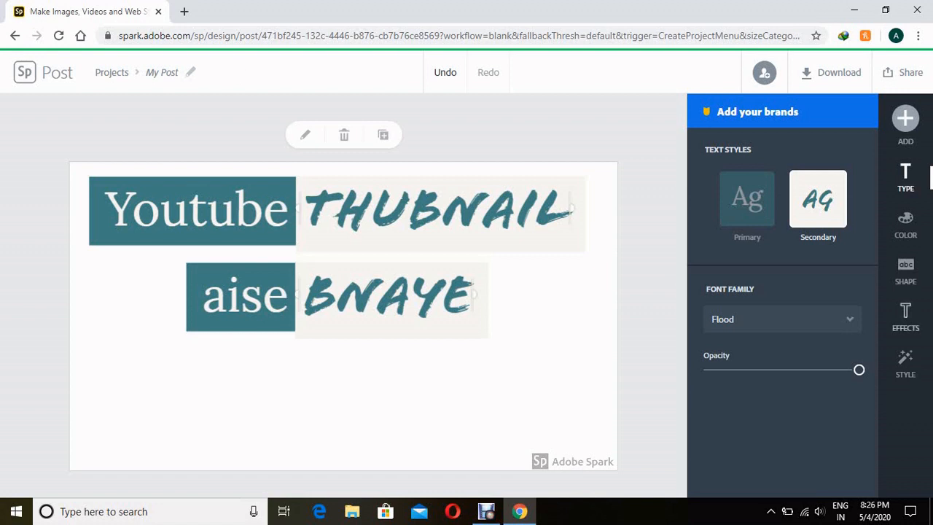
- Apply the Cutout & Outline effect to the secondary-style words and raise its line thickness to about mid-range
{"action": "left_click", "coordinate": [905, 317]}
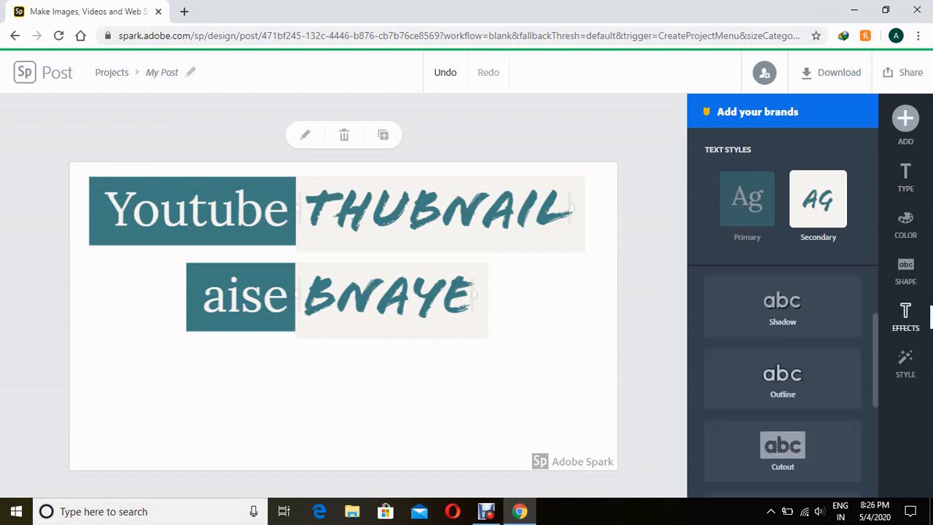
{"action": "scroll", "coordinate": [782, 379], "scroll_direction": "down", "scroll_amount": 2}
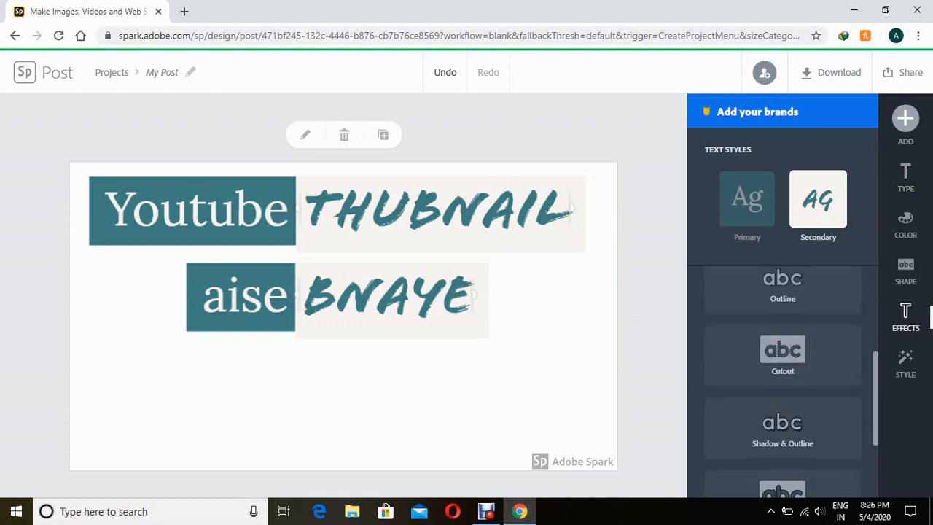
{"action": "scroll", "coordinate": [782, 379], "scroll_direction": "down", "scroll_amount": 1}
{"action": "scroll", "coordinate": [782, 379], "scroll_direction": "down", "scroll_amount": 1}
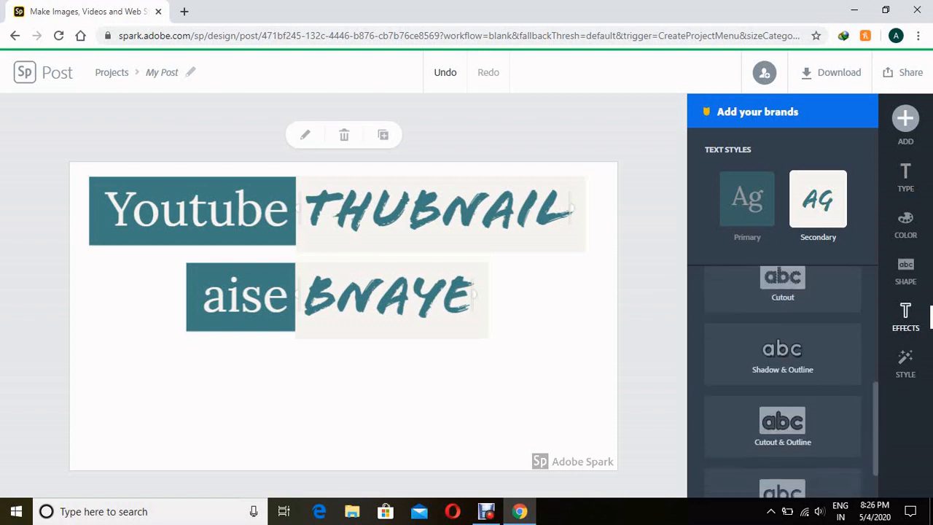
{"action": "left_click", "coordinate": [782, 422]}
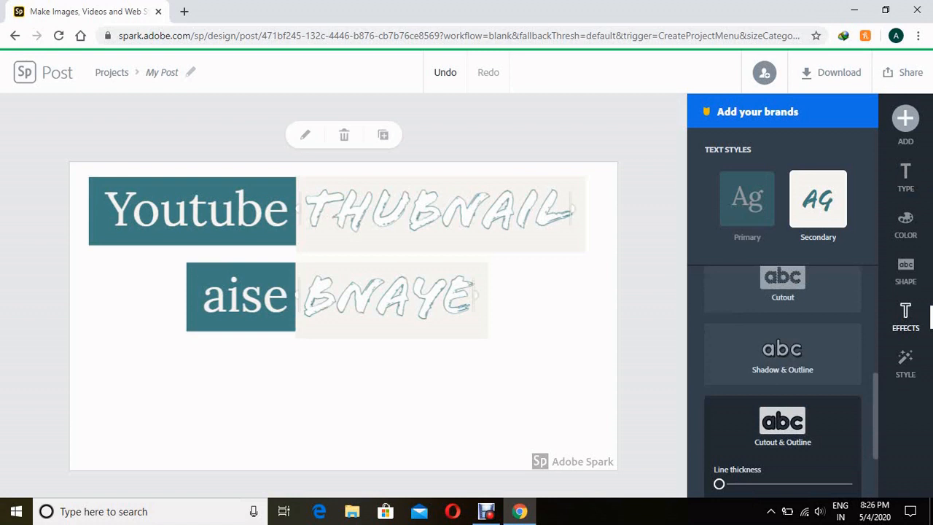
{"action": "left_click_drag", "start_coordinate": [718, 484], "coordinate": [779, 484]}
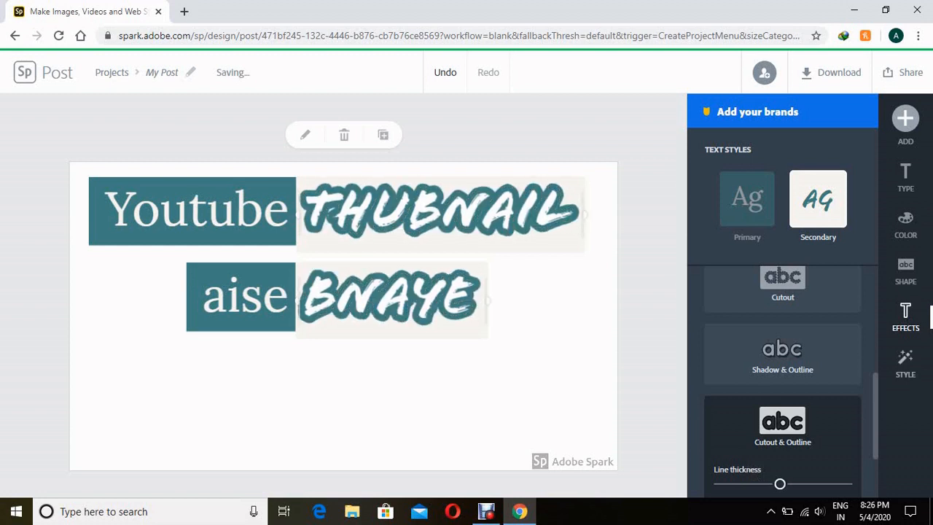
- Restyle the title with a suggested slab-serif uppercase style, with yellow primary words and cream secondary words on teal boxes
{"action": "left_click", "coordinate": [930, 362]}
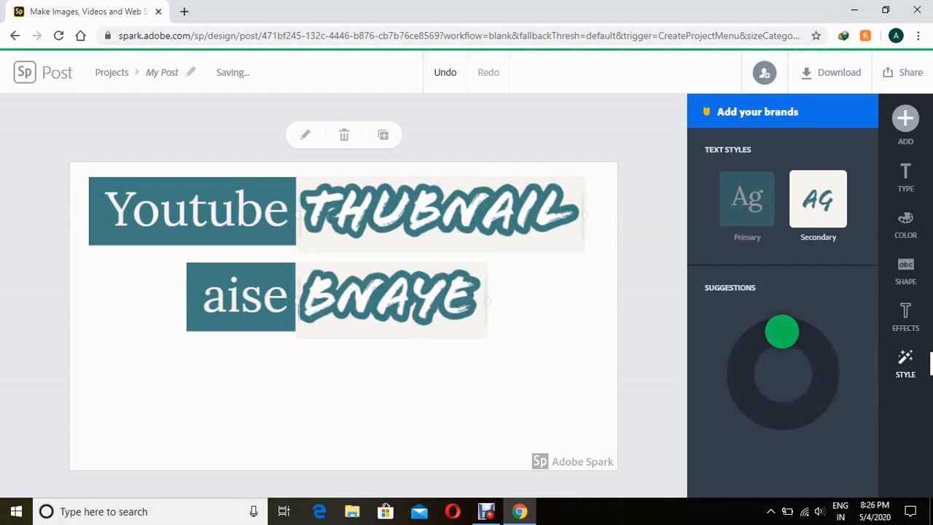
{"action": "mouse_move", "coordinate": [780, 333]}
{"action": "left_mouse_down"}
{"action": "mouse_move", "coordinate": [813, 344]}
{"action": "mouse_move", "coordinate": [823, 383]}
{"action": "mouse_move", "coordinate": [793, 413]}
{"action": "mouse_move", "coordinate": [758, 407]}
{"action": "mouse_move", "coordinate": [742, 382]}
{"action": "mouse_move", "coordinate": [745, 347]}
{"action": "mouse_move", "coordinate": [779, 332]}
{"action": "left_mouse_up"}
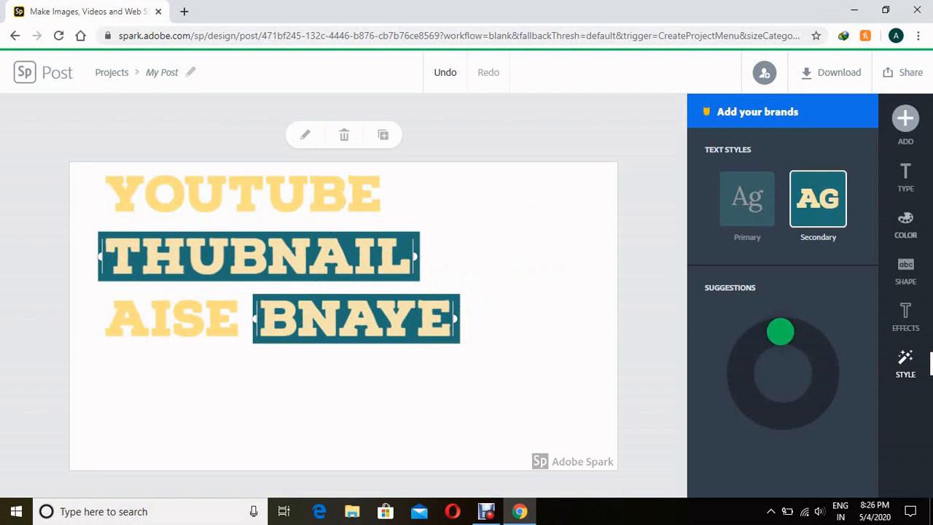
- Recolor the secondary text style dark blue on pale blue-grey and extend it to the words "Aise" and "Youtube"
{"action": "left_click", "coordinate": [905, 225]}
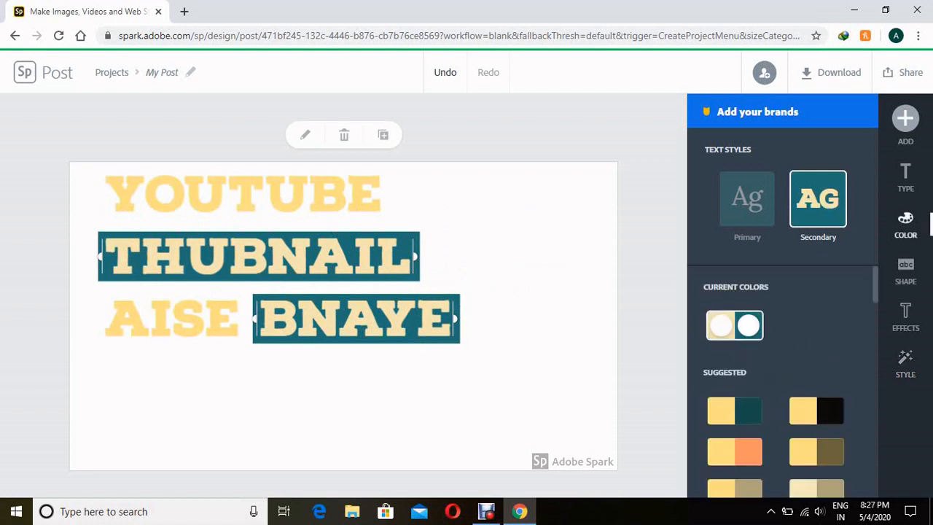
{"action": "scroll", "coordinate": [734, 328], "scroll_direction": "down", "scroll_amount": 5}
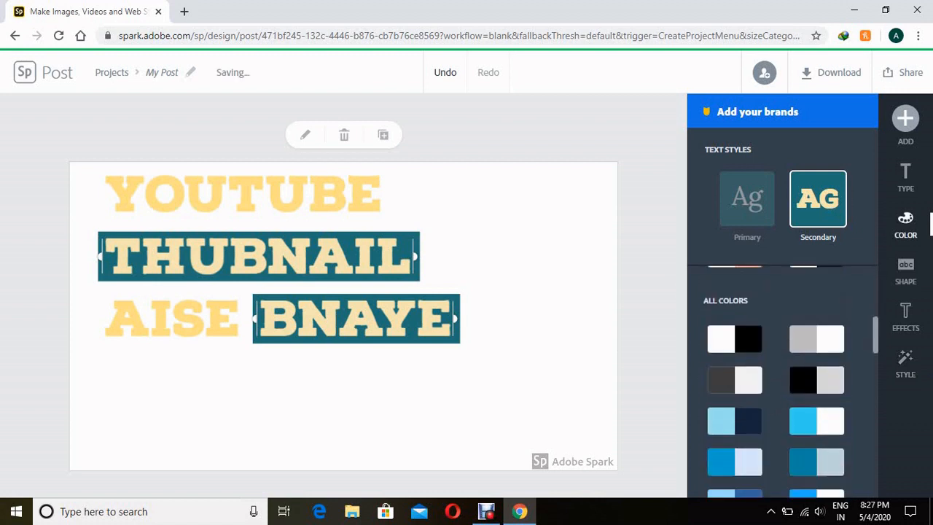
{"action": "scroll", "coordinate": [816, 383], "scroll_direction": "down", "scroll_amount": 2}
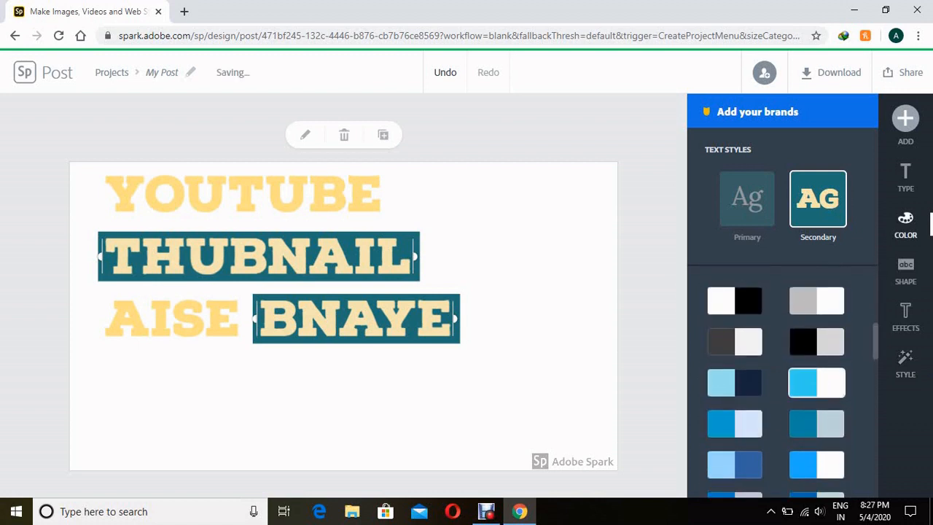
{"action": "left_click", "coordinate": [812, 383]}
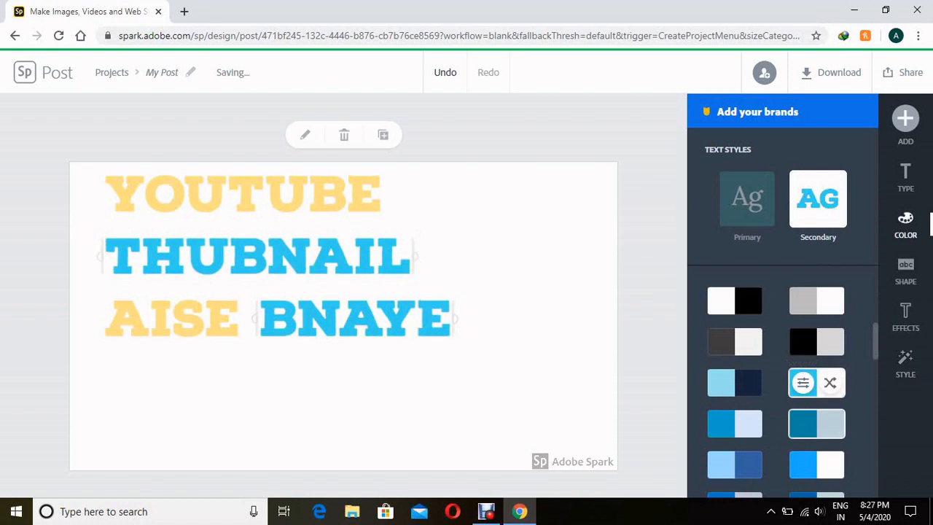
{"action": "left_click", "coordinate": [808, 423]}
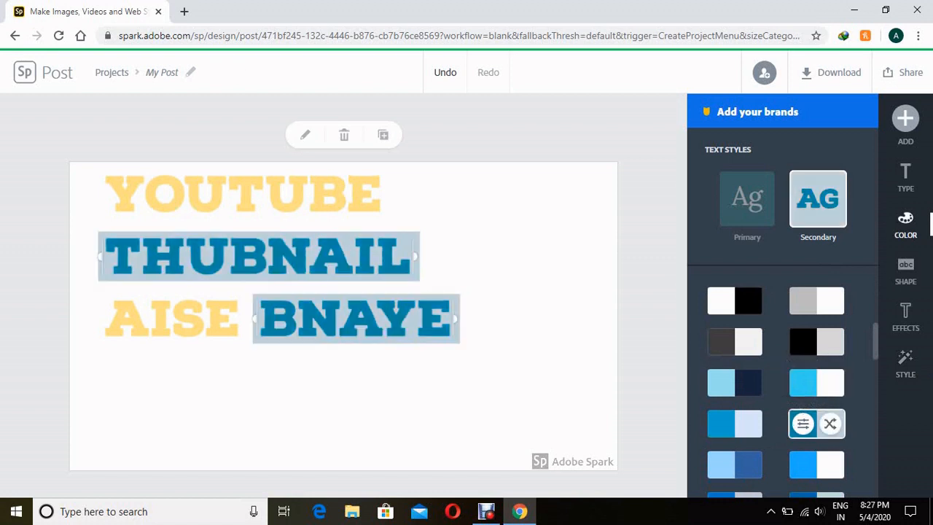
{"action": "left_click", "coordinate": [172, 318]}
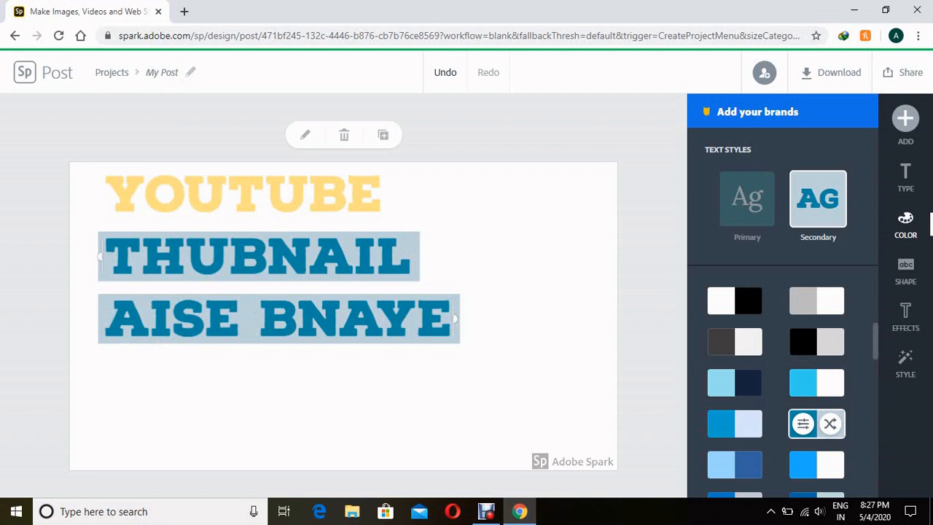
{"action": "left_click", "coordinate": [243, 194]}
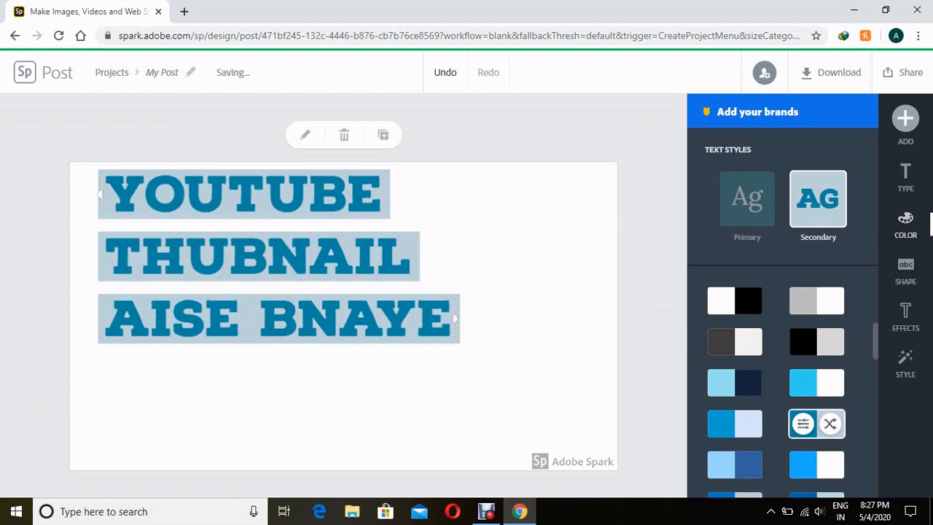
- Change the title's background shape from filled bars to outlined rectangles around each line, trying no shape and the filled rounded shape as well
{"action": "left_click", "coordinate": [905, 271]}
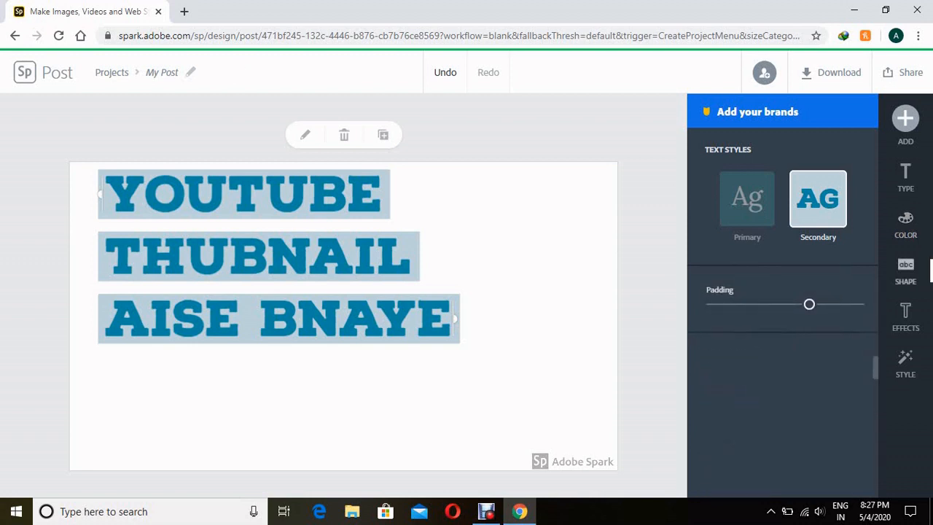
{"action": "scroll", "coordinate": [783, 415], "scroll_direction": "up", "scroll_amount": 3}
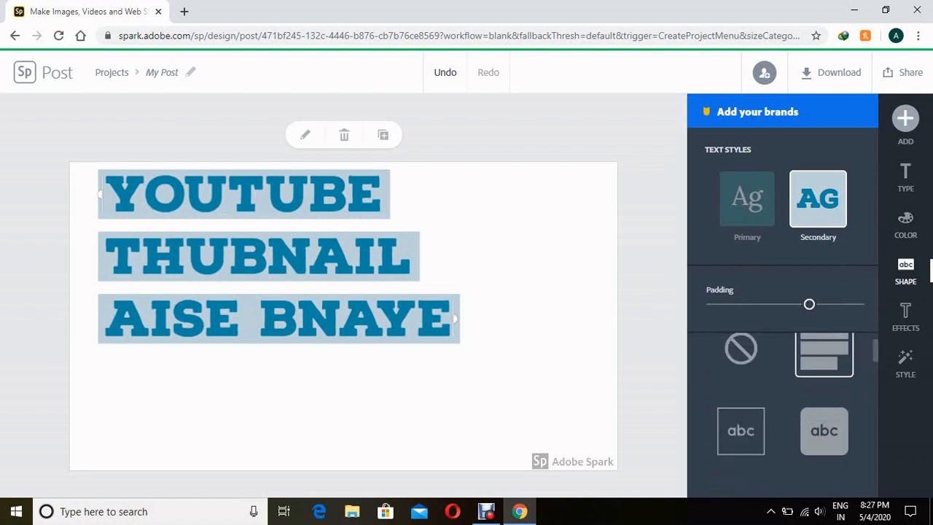
{"action": "left_click", "coordinate": [741, 350]}
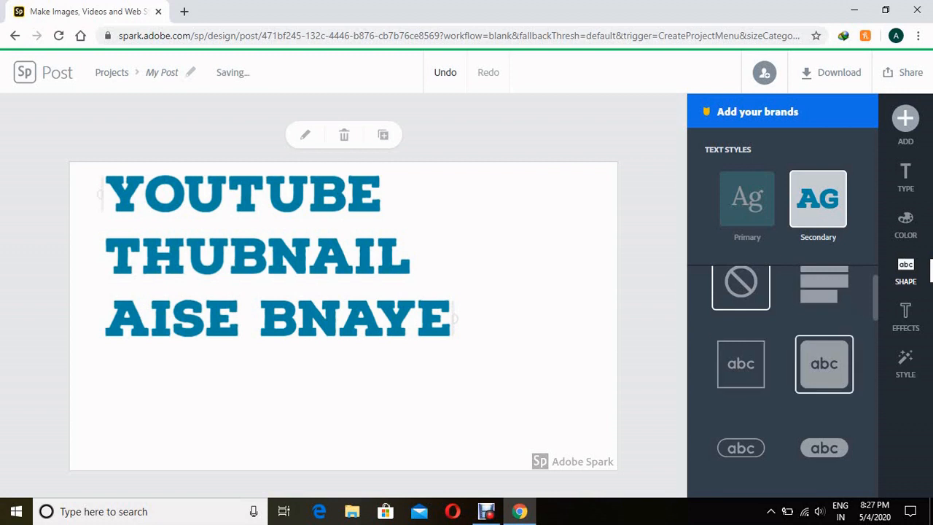
{"action": "left_click", "coordinate": [823, 363]}
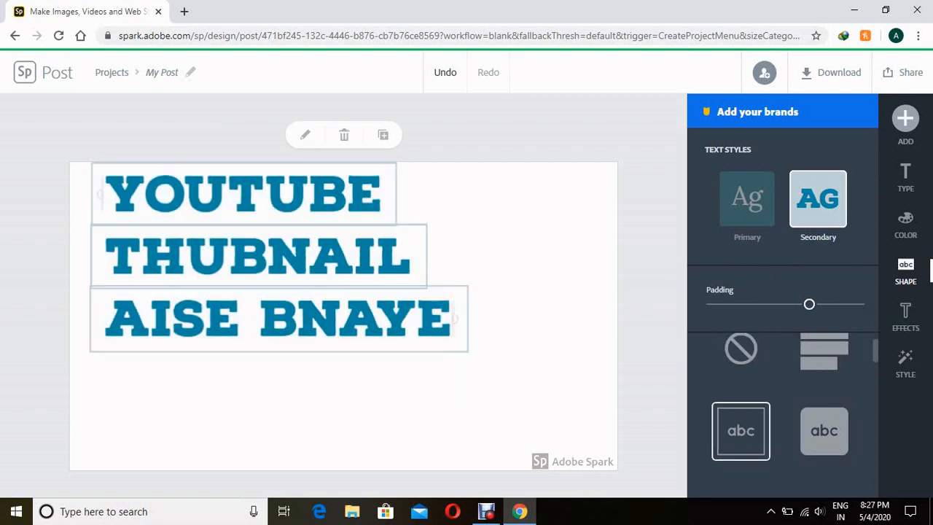
{"action": "left_click", "coordinate": [823, 430]}
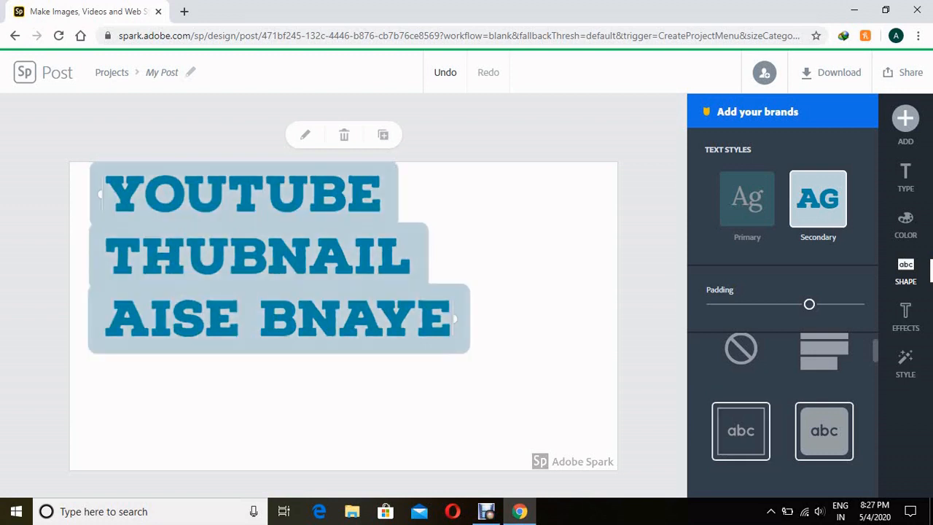
{"action": "left_click", "coordinate": [740, 430]}
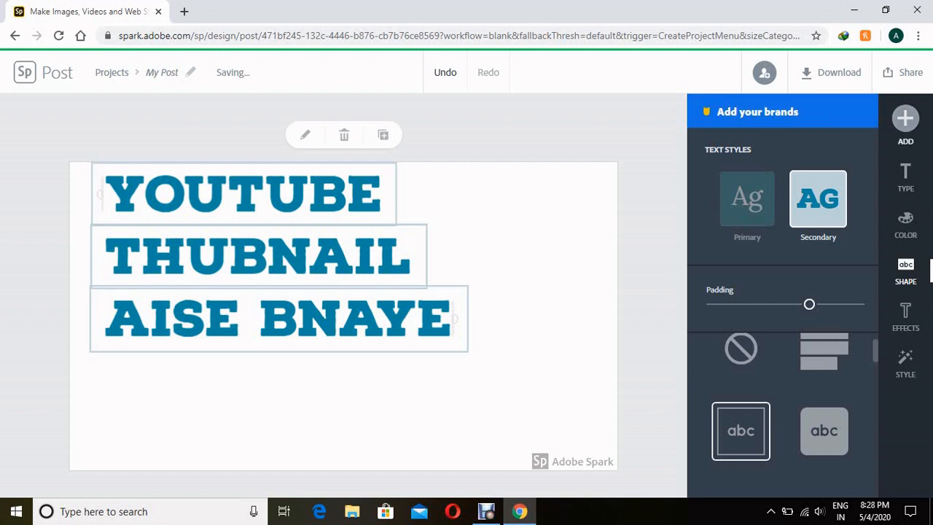
- Search the free photos for "youtube" and pin the first result, a laptop showing a video page, to the background
{"action": "left_click", "coordinate": [905, 118]}
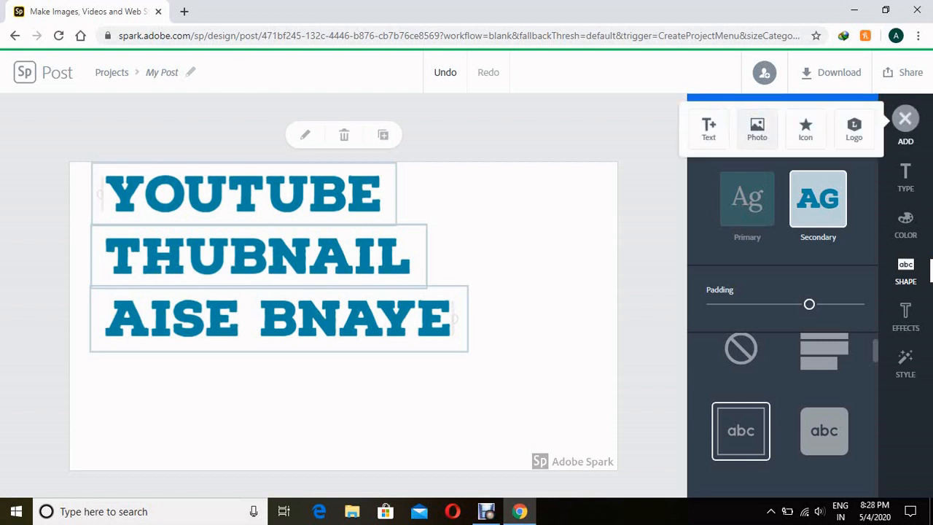
{"action": "left_click", "coordinate": [756, 129]}
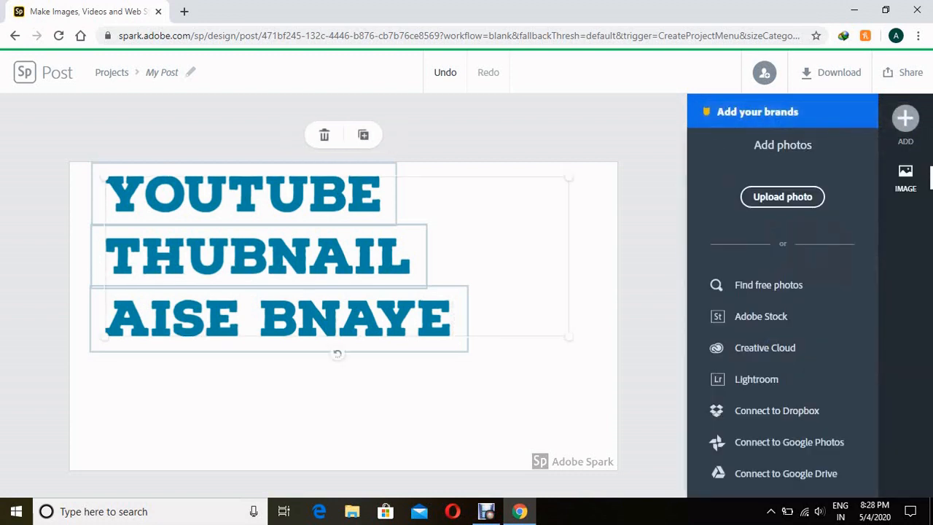
{"action": "left_click", "coordinate": [768, 285]}
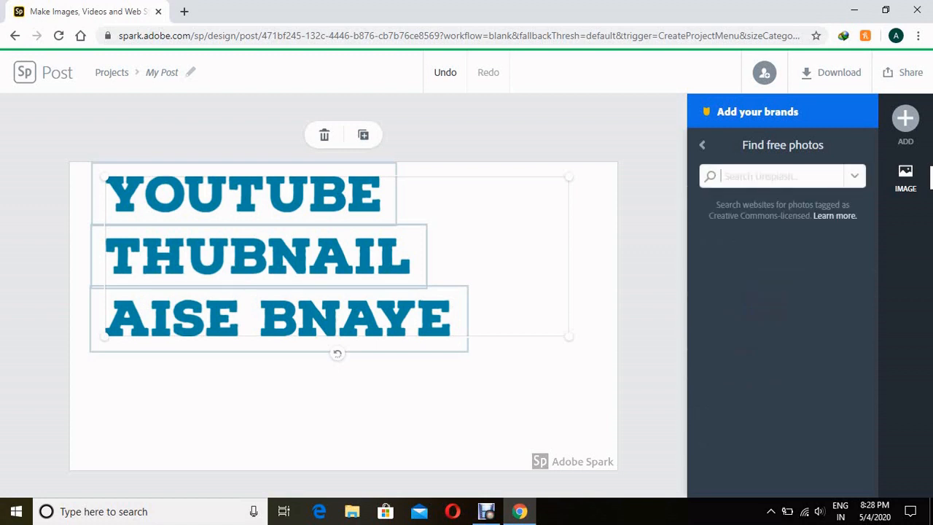
{"action": "type", "text": "youtube"}
{"action": "key", "text": "Return"}
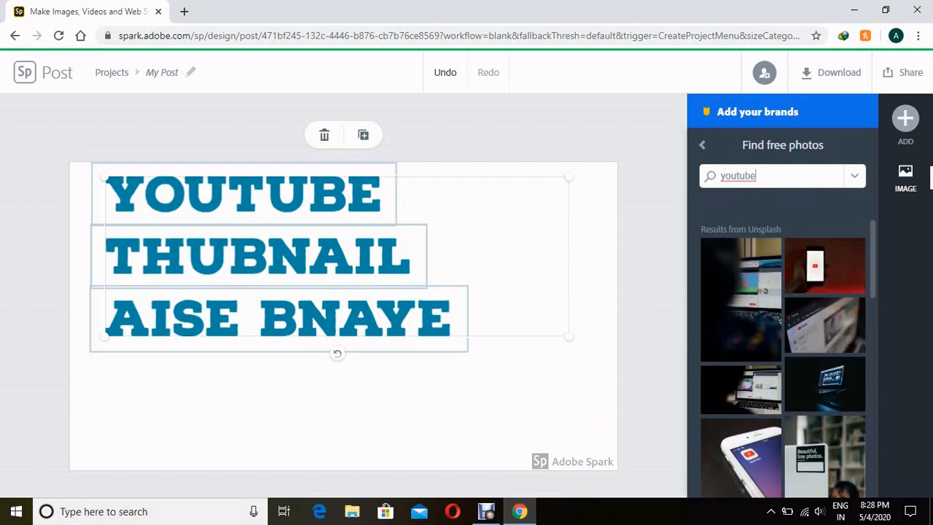
{"action": "left_click", "coordinate": [740, 299]}
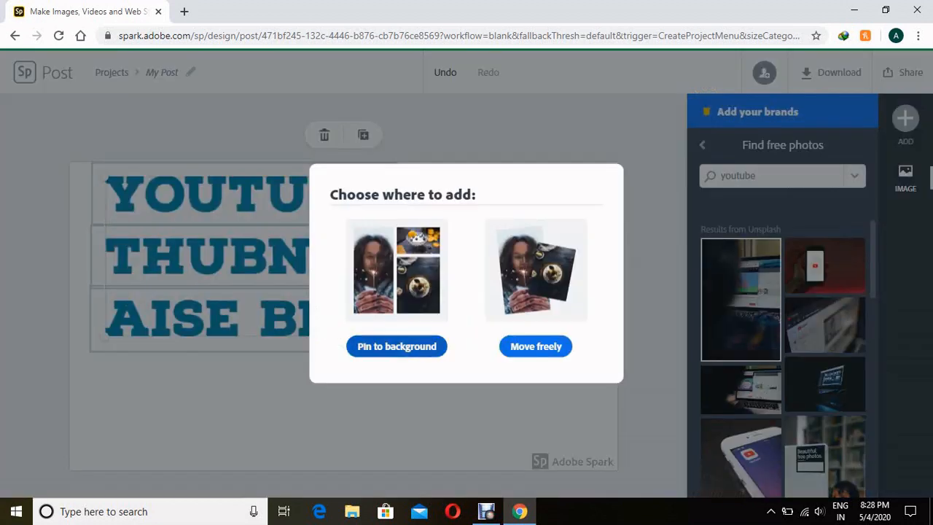
{"action": "left_click", "coordinate": [390, 344]}
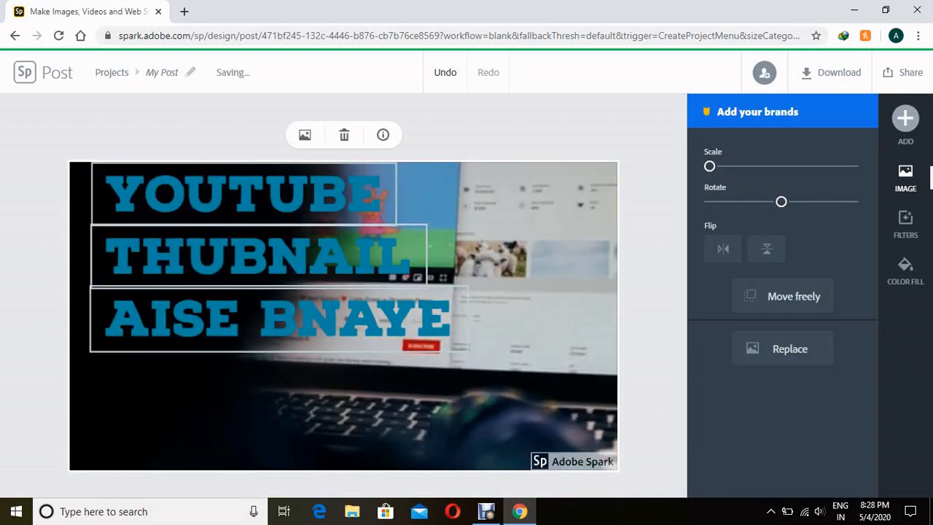
- Move the title slightly down and replace the background with the dark photo of a glowing laptop from the "youtube" results
{"action": "left_click_drag", "start_coordinate": [258, 255], "coordinate": [249, 285]}
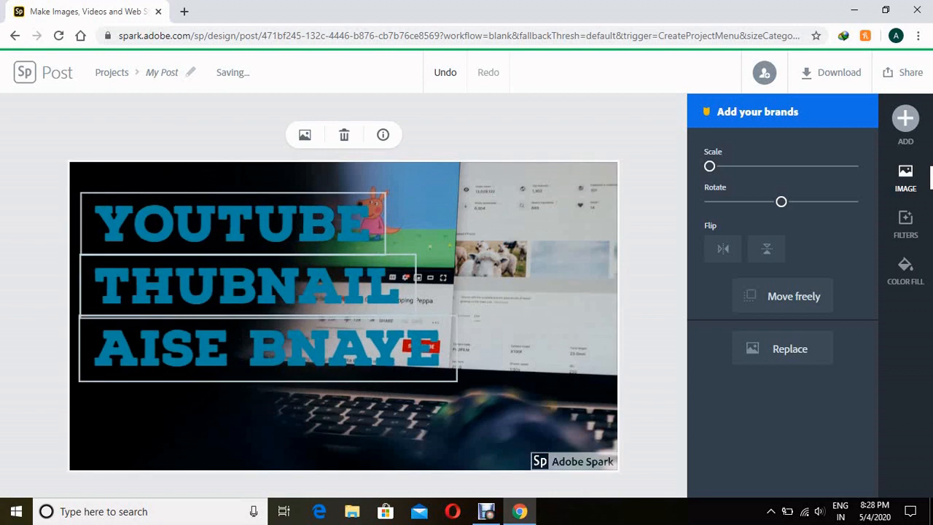
{"action": "mouse_move", "coordinate": [709, 166]}
{"action": "left_mouse_down"}
{"action": "mouse_move", "coordinate": [735, 166]}
{"action": "mouse_move", "coordinate": [709, 166]}
{"action": "left_mouse_up"}
{"action": "left_click", "coordinate": [782, 348]}
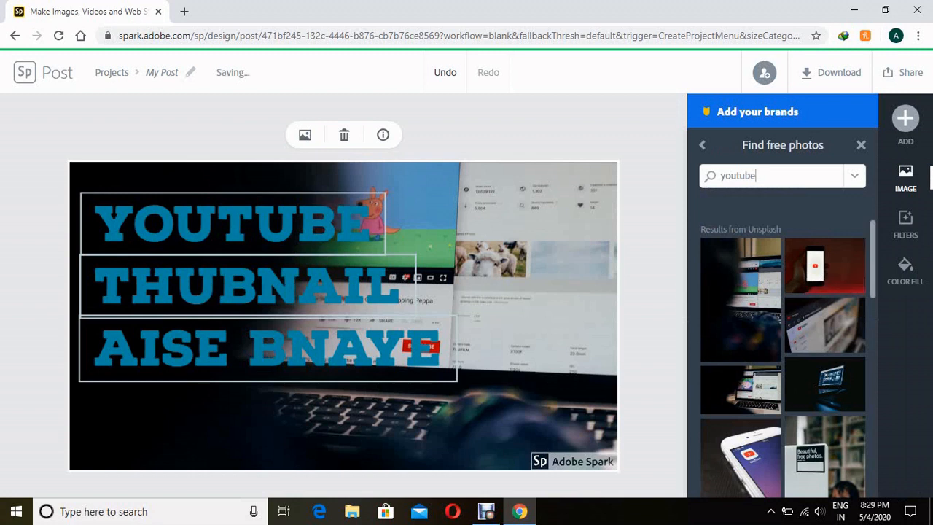
{"action": "scroll", "coordinate": [783, 357], "scroll_direction": "down", "scroll_amount": 1}
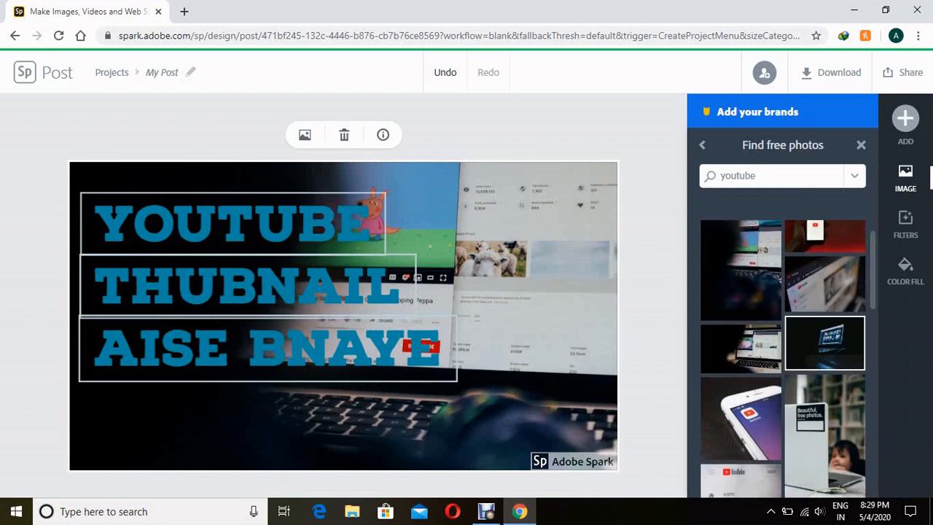
{"action": "left_click", "coordinate": [824, 342]}
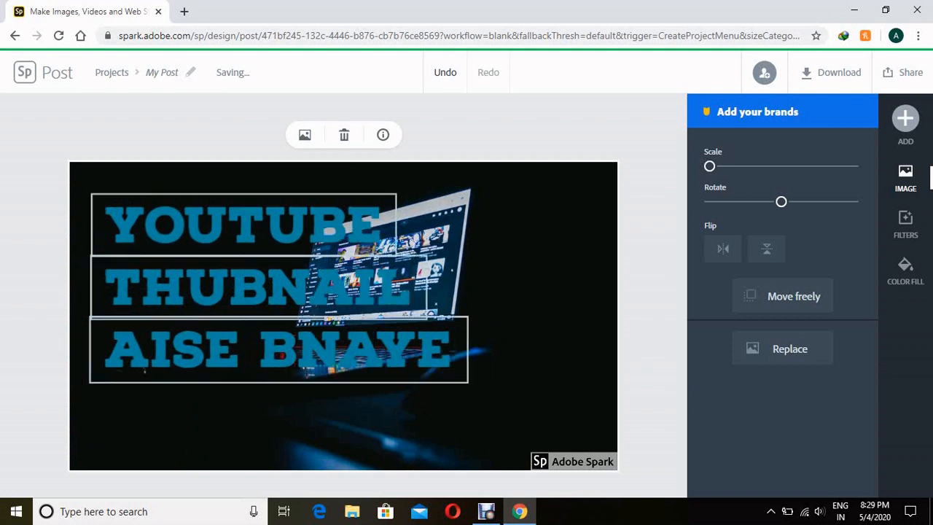
- Shrink the title to about size 63.3 and move it to the canvas's upper-left corner, clear of the laptop screen
{"action": "left_click", "coordinate": [336, 287]}
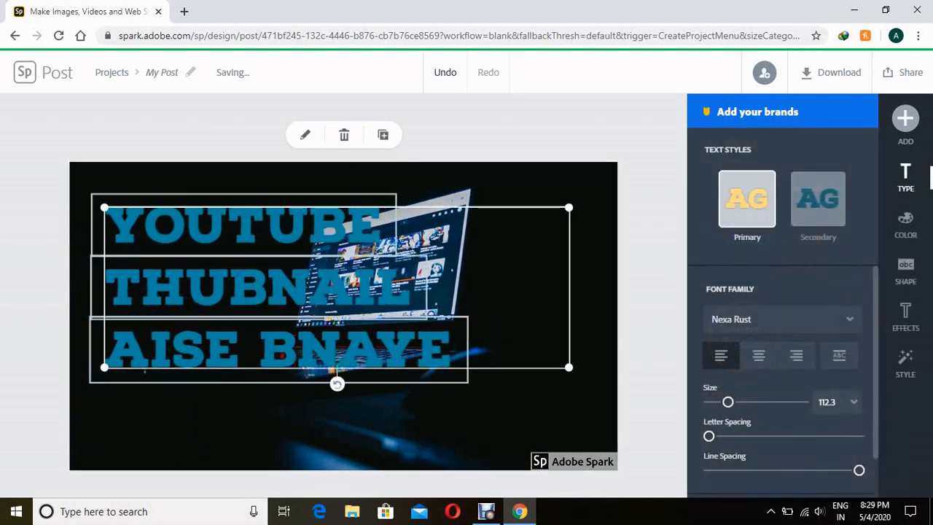
{"action": "left_click_drag", "start_coordinate": [569, 367], "coordinate": [369, 329]}
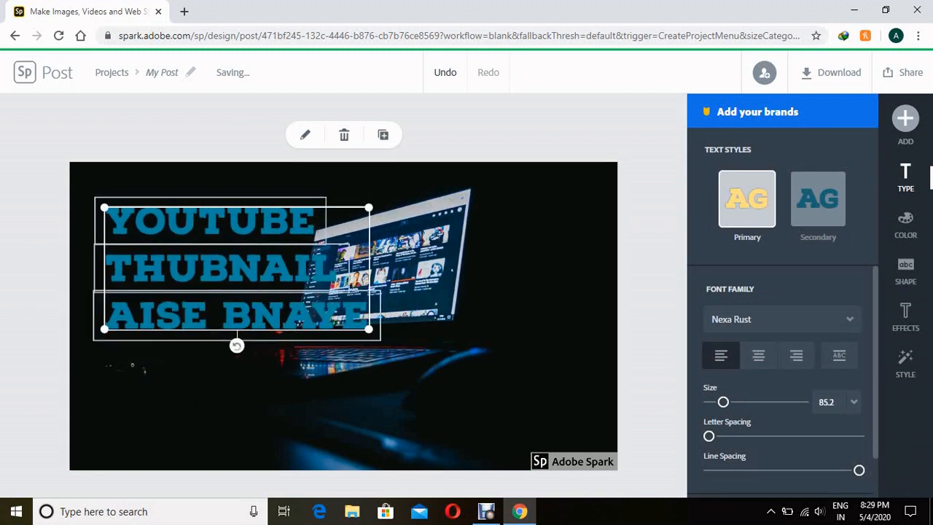
{"action": "left_click_drag", "start_coordinate": [236, 268], "coordinate": [225, 364]}
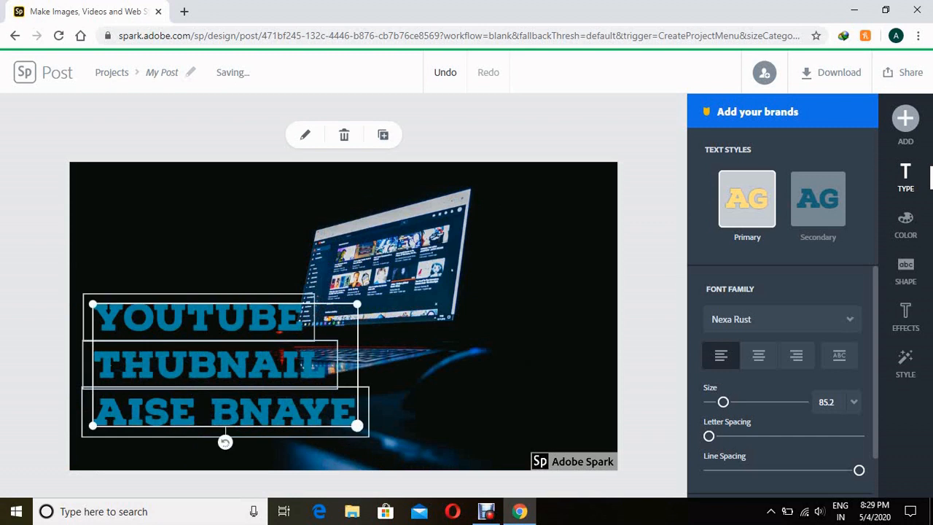
{"action": "left_click_drag", "start_coordinate": [356, 424], "coordinate": [290, 394]}
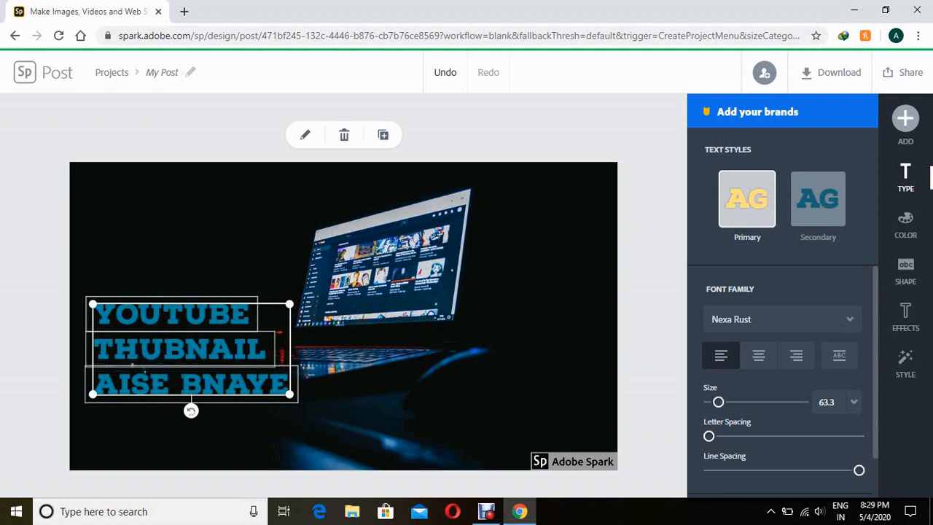
{"action": "left_click_drag", "start_coordinate": [191, 349], "coordinate": [184, 230]}
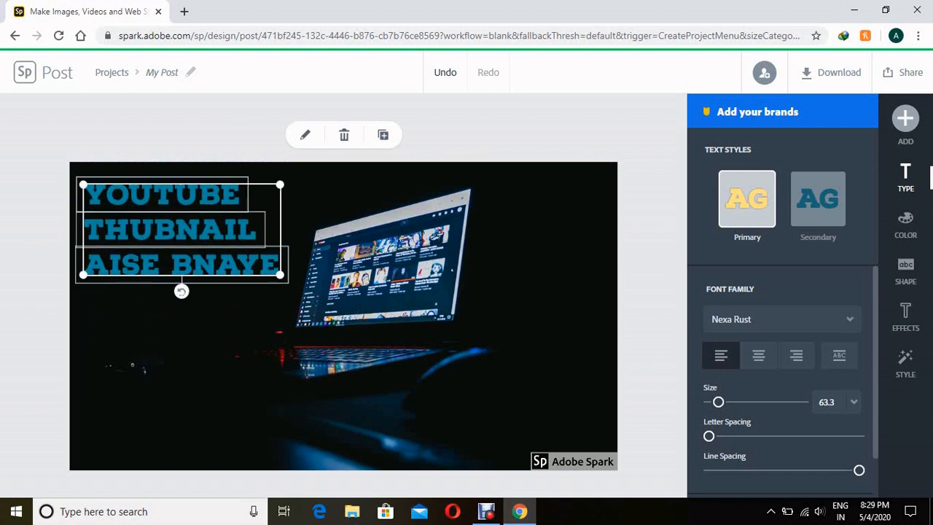
- Download the finished thumbnail as a PNG and close the browser
{"action": "left_click", "coordinate": [831, 72]}
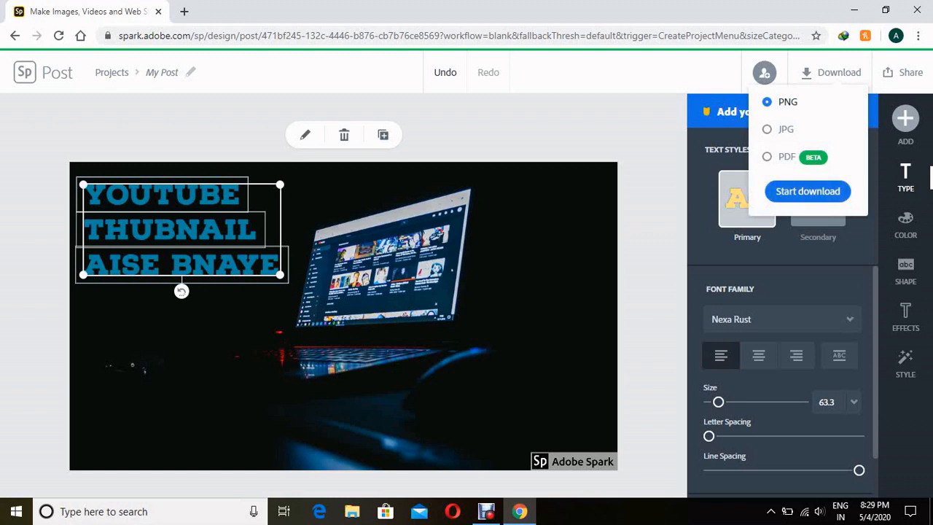
{"action": "left_click", "coordinate": [808, 191]}
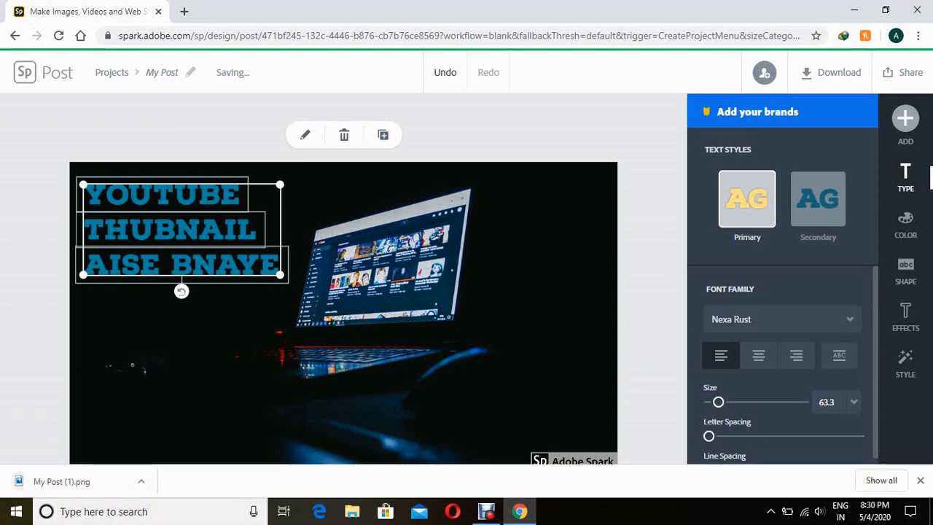
{"action": "left_click", "coordinate": [917, 11]}
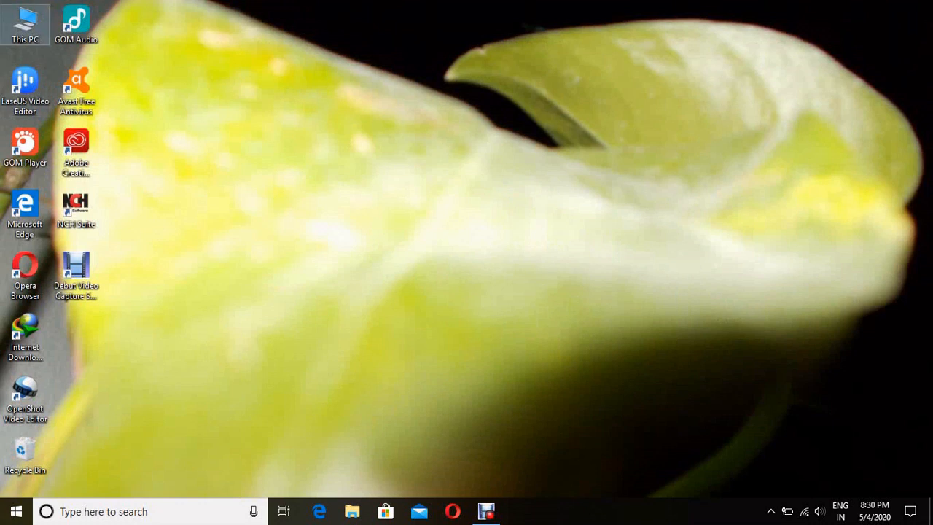
- Open the downloaded image "My Post (1)" from the Downloads folder in File Explorer
{"action": "double_click", "coordinate": [25, 24]}
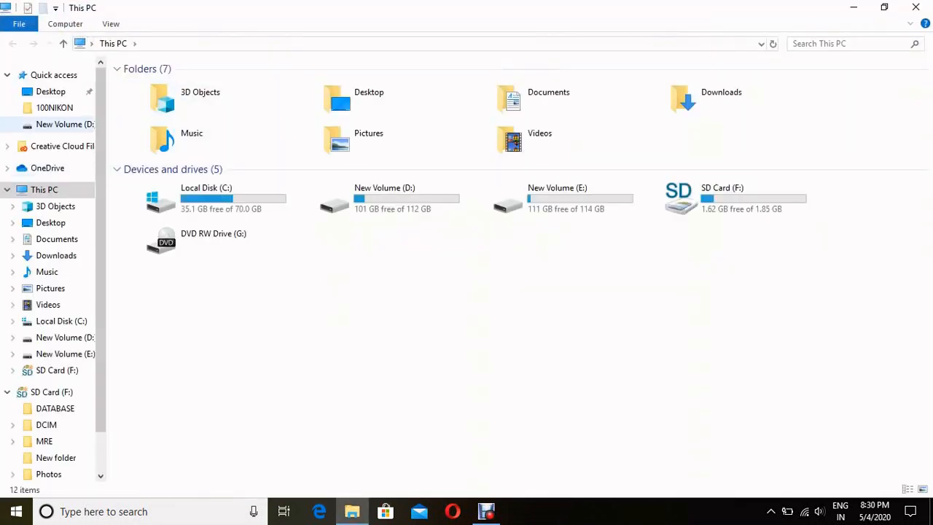
{"action": "left_click", "coordinate": [56, 255]}
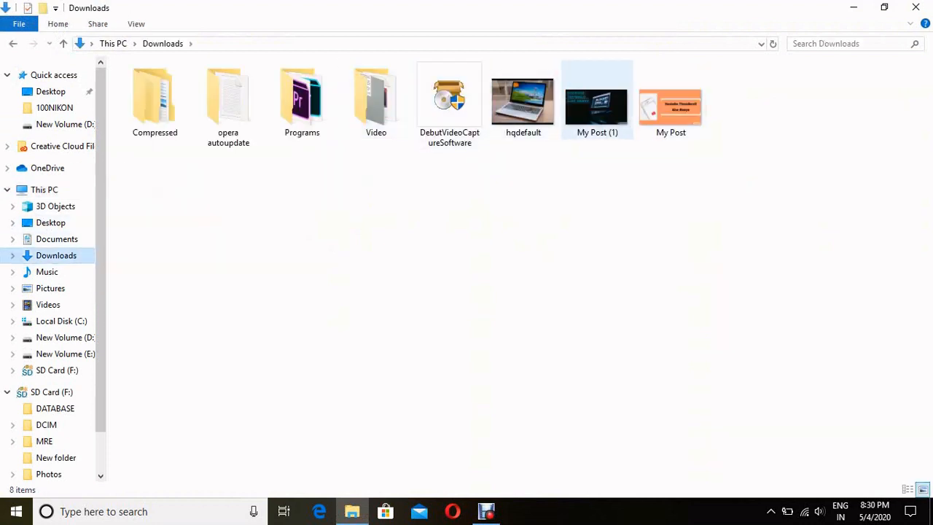
{"action": "left_click", "coordinate": [597, 102]}
{"action": "double_click", "coordinate": [597, 102]}
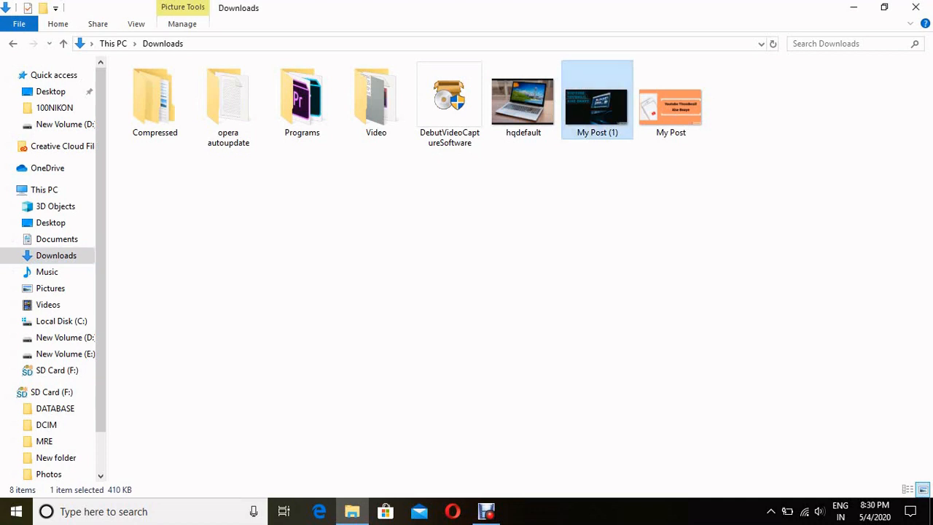